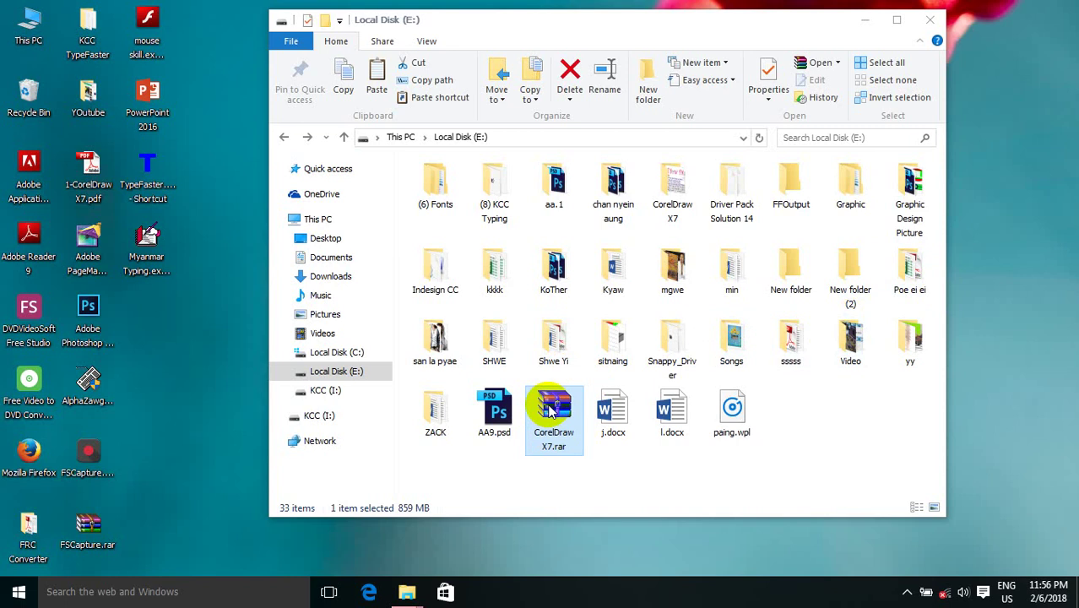
Step: Extract CorelDraw X7.rar into its current folder on Local Disk (E:), replacing all existing files
right_click(557, 411)
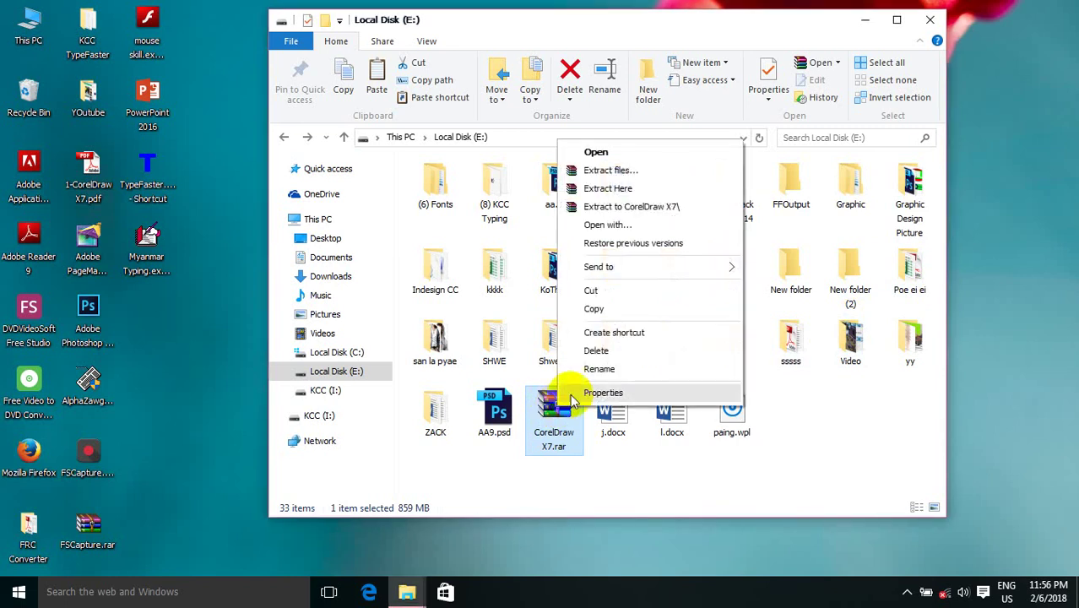
left_click(616, 192)
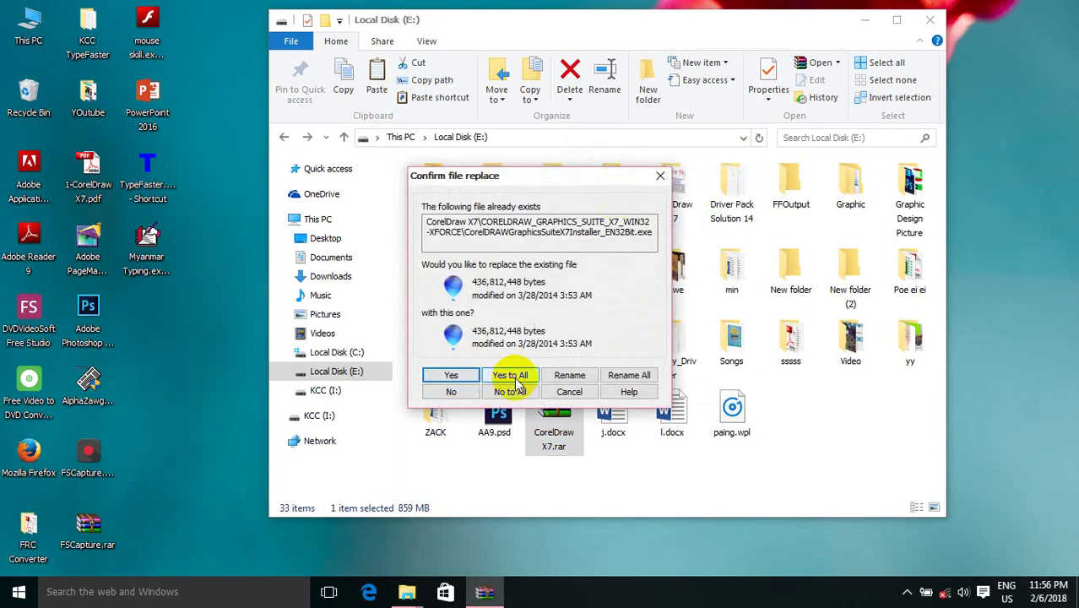
left_click(513, 377)
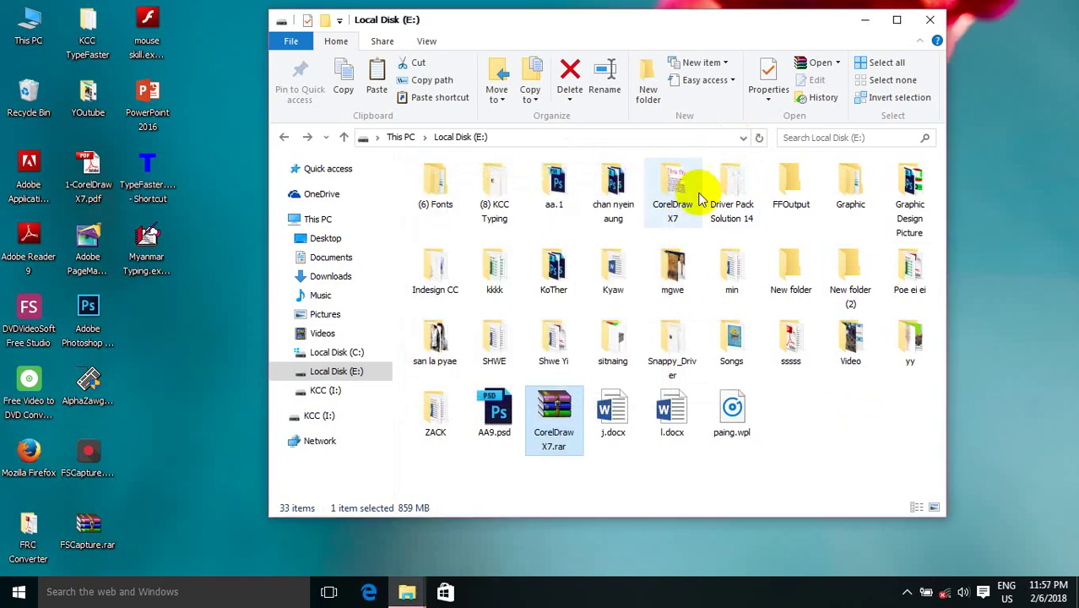
Step: Open the extracted CorelDraw X7 folder on Local Disk (E:)
mouse_move(672, 192)
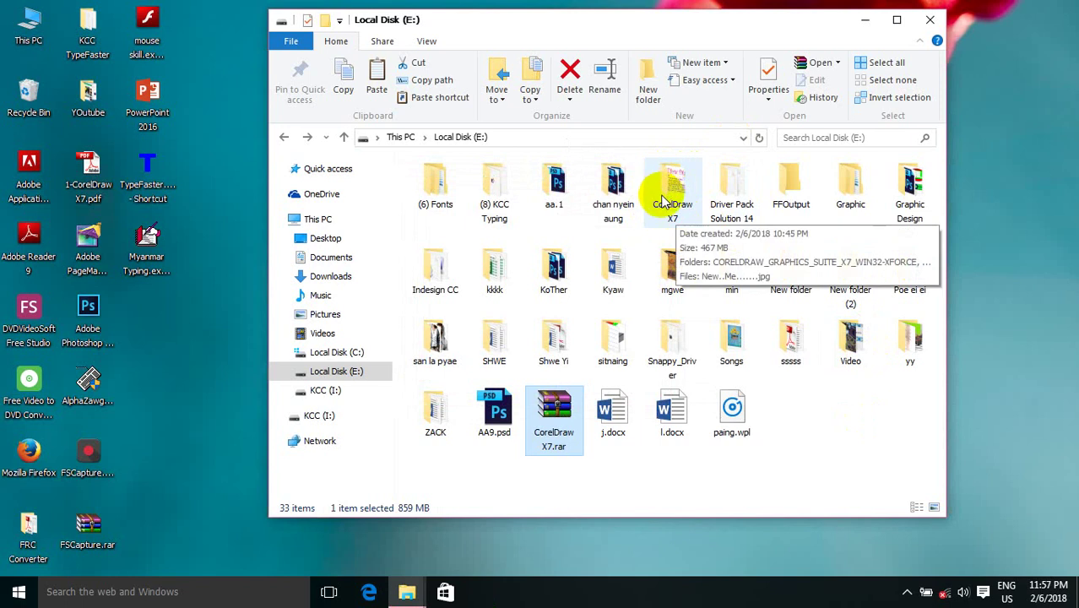
double_click(673, 193)
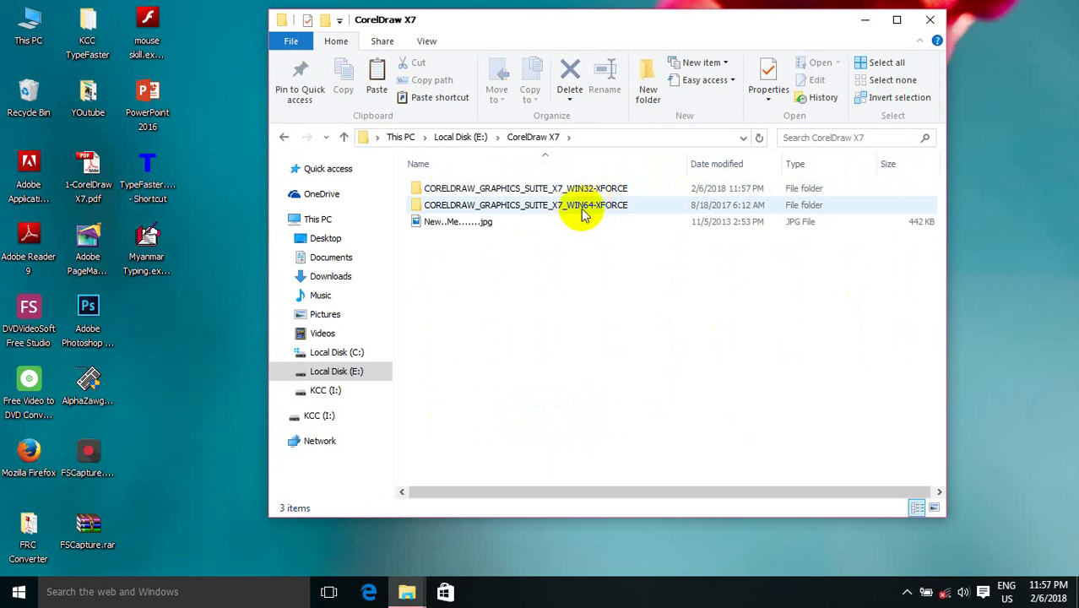
mouse_move(585, 215)
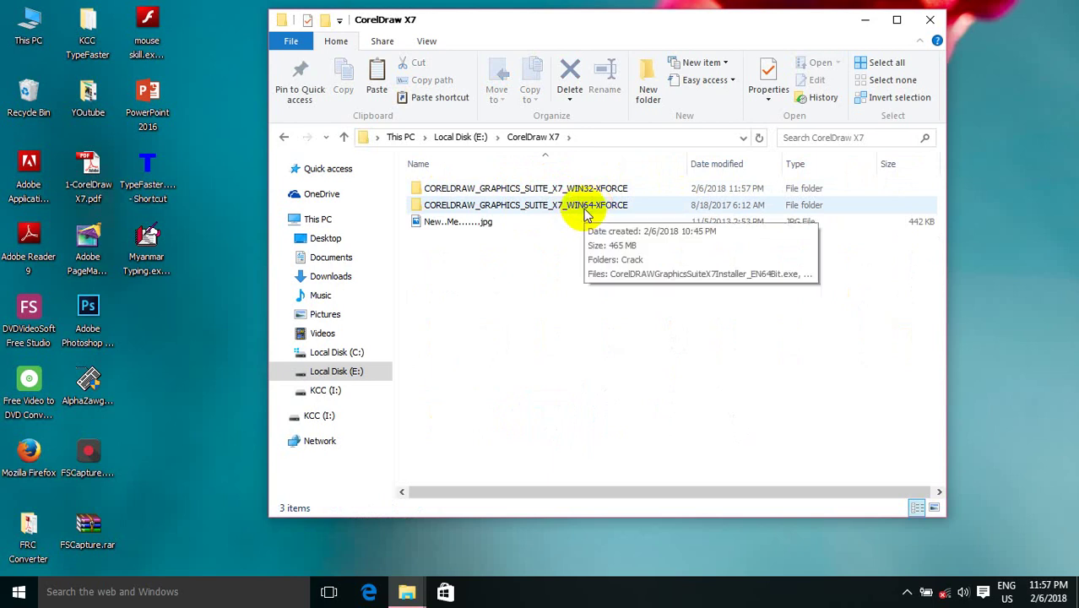
Step: Check the computer's system type in the properties of This PC and close the System window
right_click(34, 27)
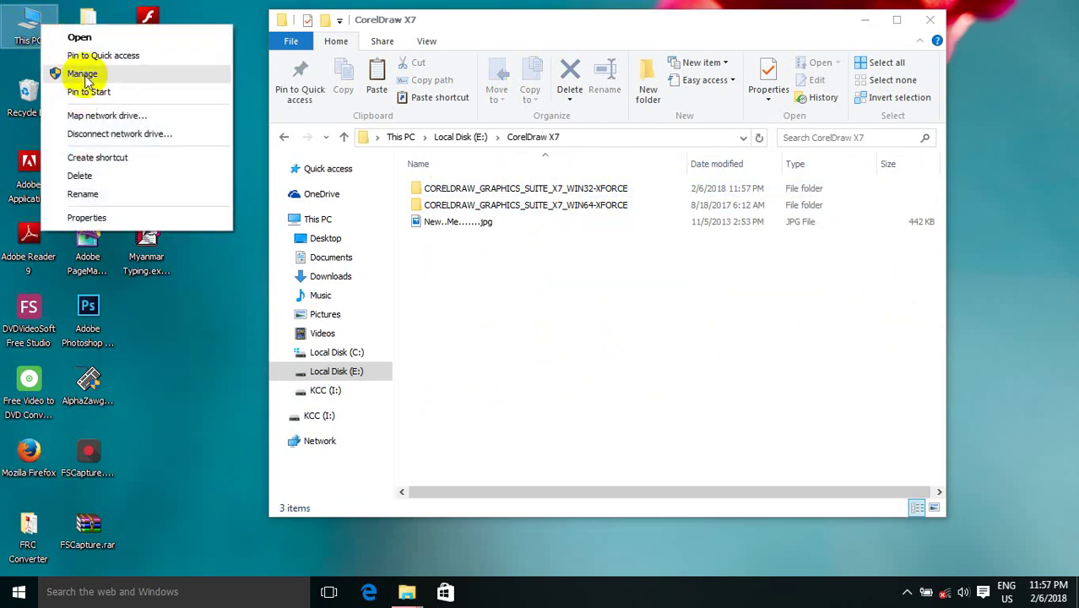
left_click(90, 217)
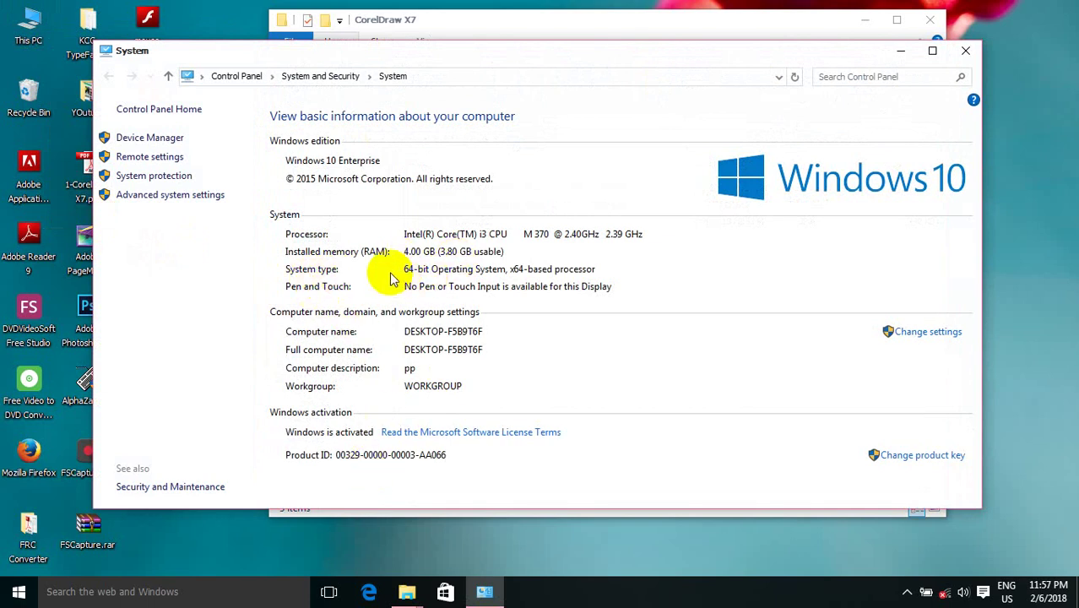
left_click(966, 54)
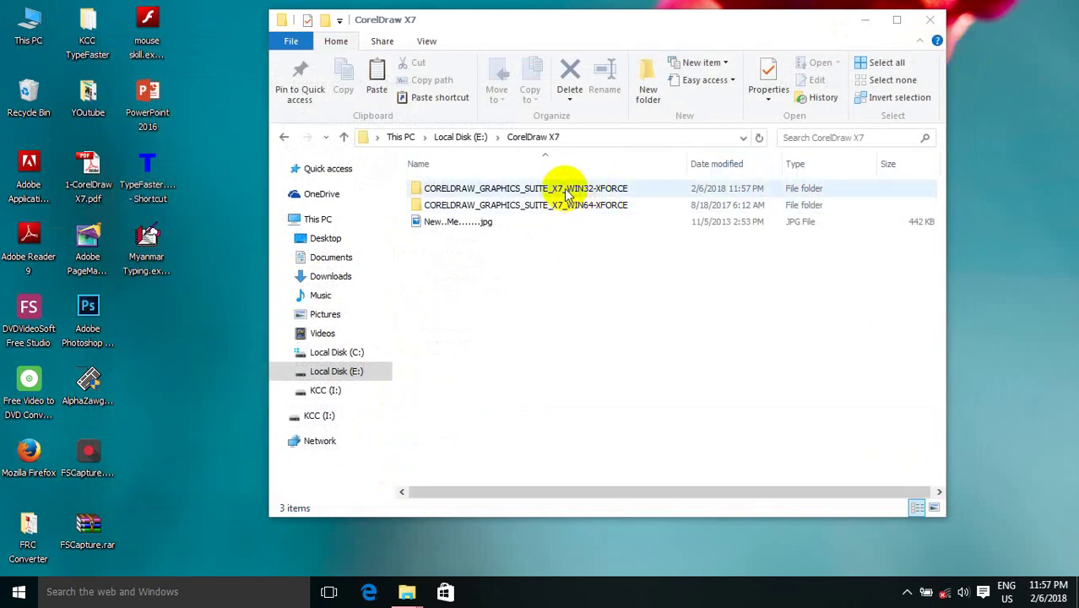
Step: Run the 64-bit CorelDRAW Graphics Suite X7 installer from the WIN64-XFORCE folder and allow it to make changes to the PC
double_click(604, 208)
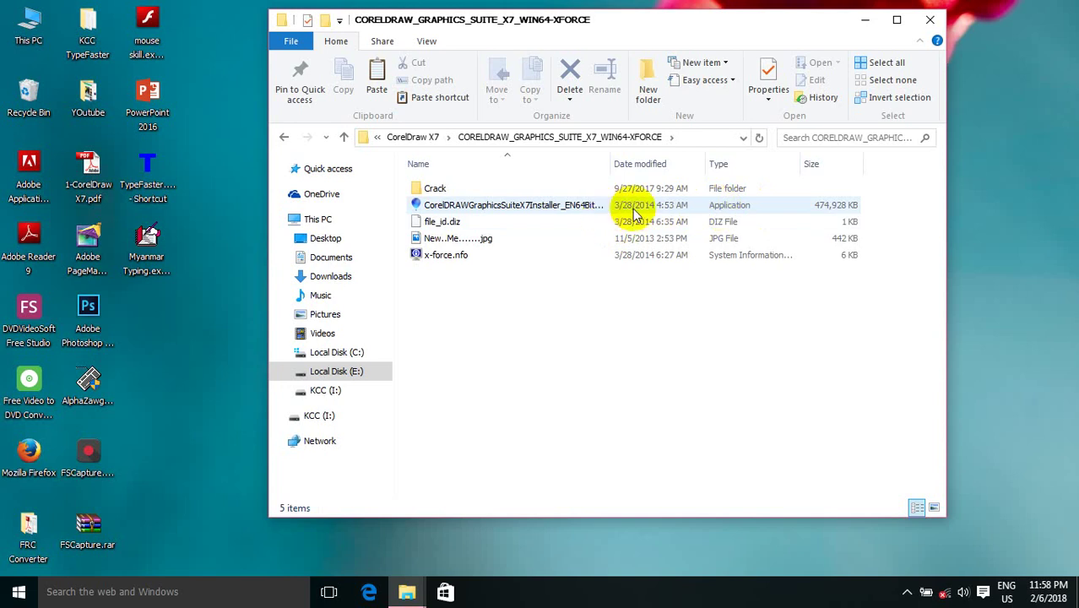
double_click(601, 207)
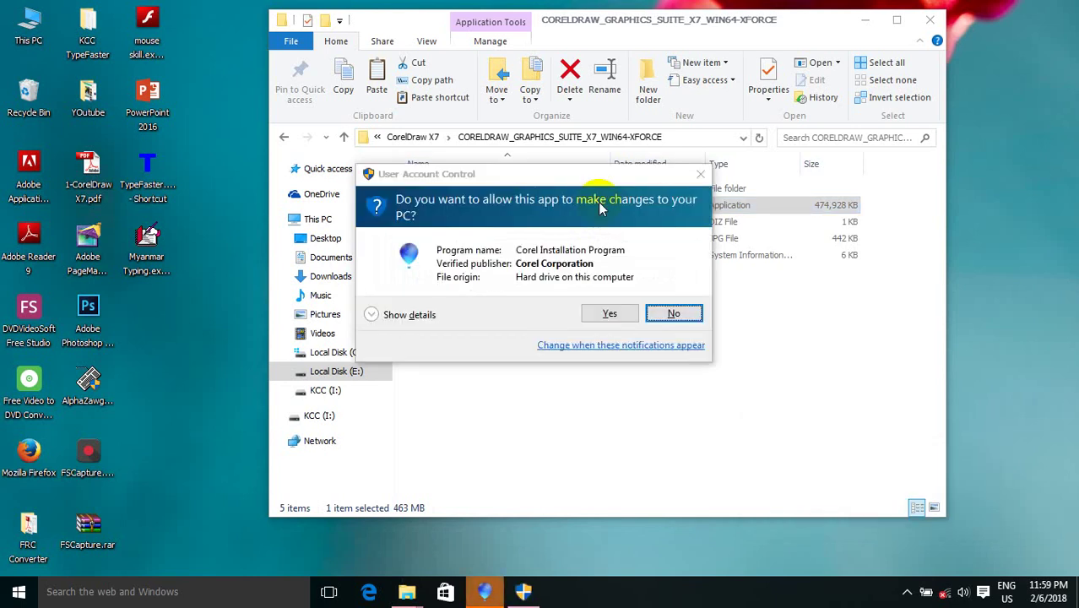
left_click(611, 315)
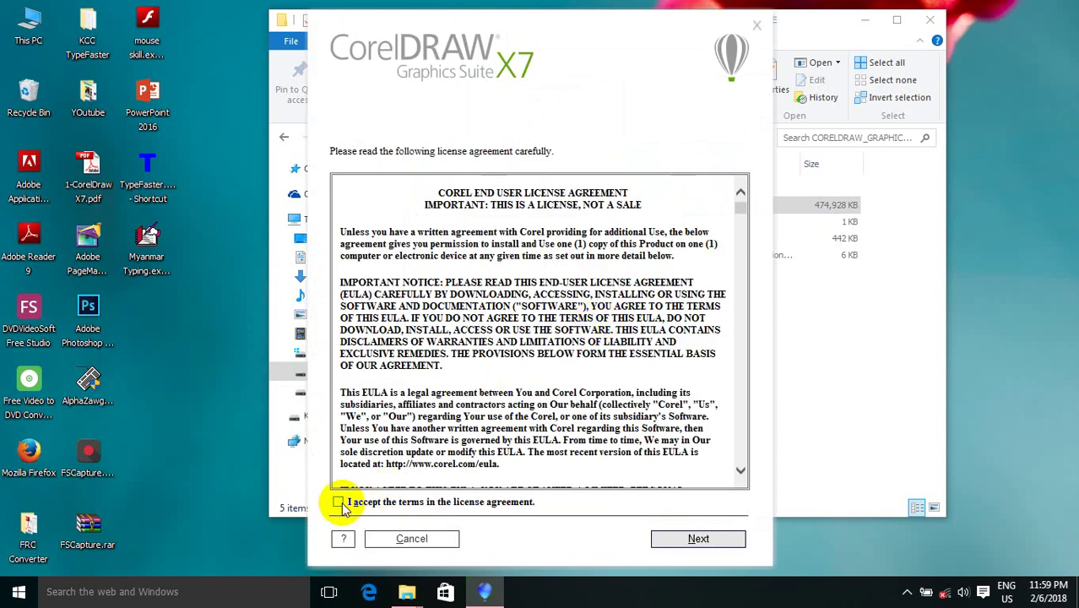
Step: Accept the license agreement, keep the trial option without a serial number, and complete the Typical Installation
left_click(341, 504)
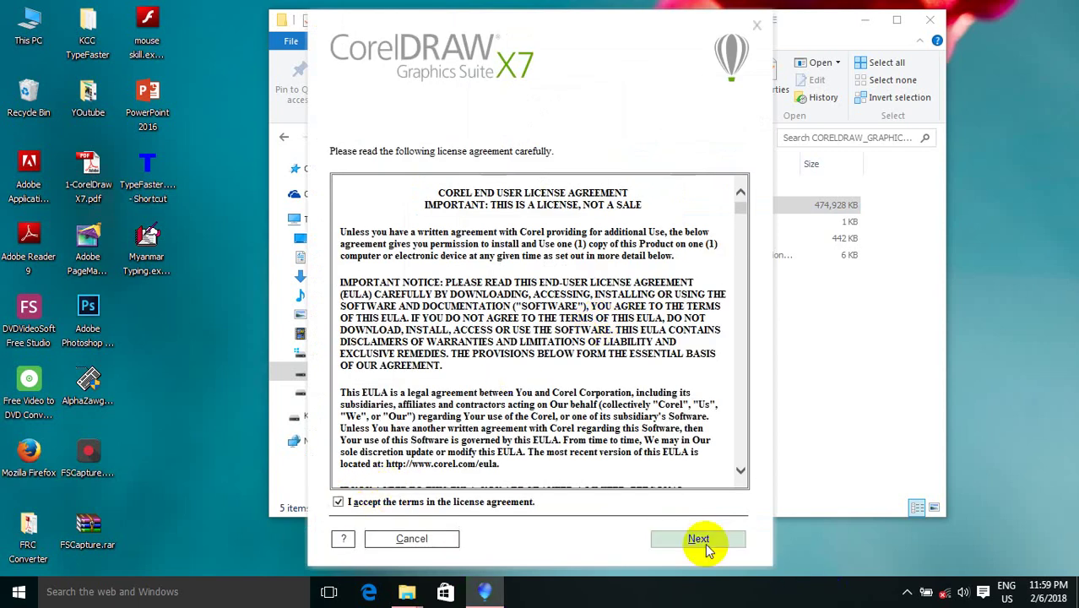
left_click(699, 539)
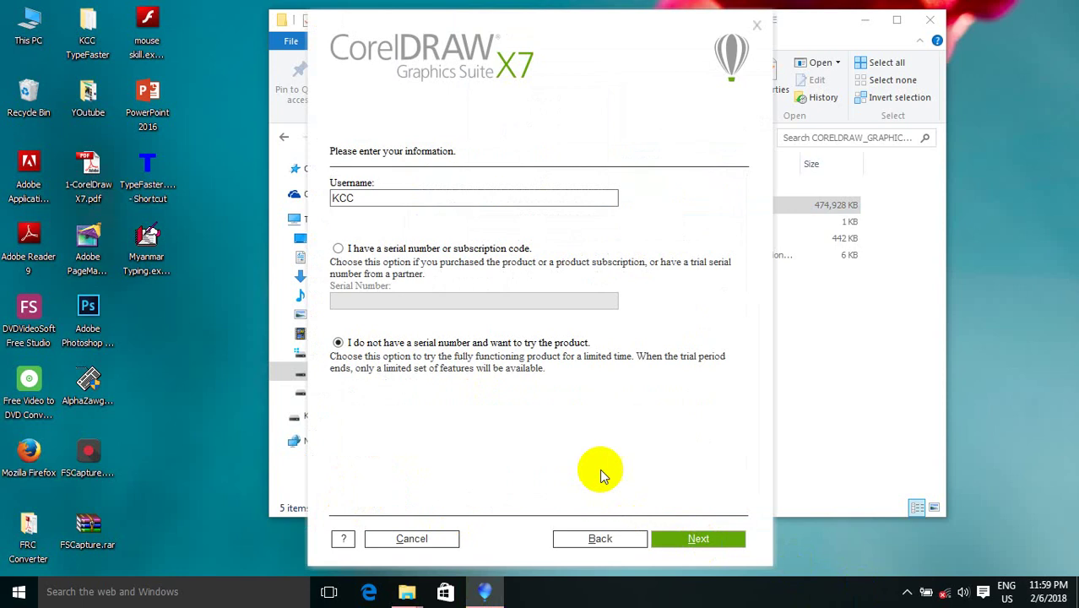
left_click(699, 541)
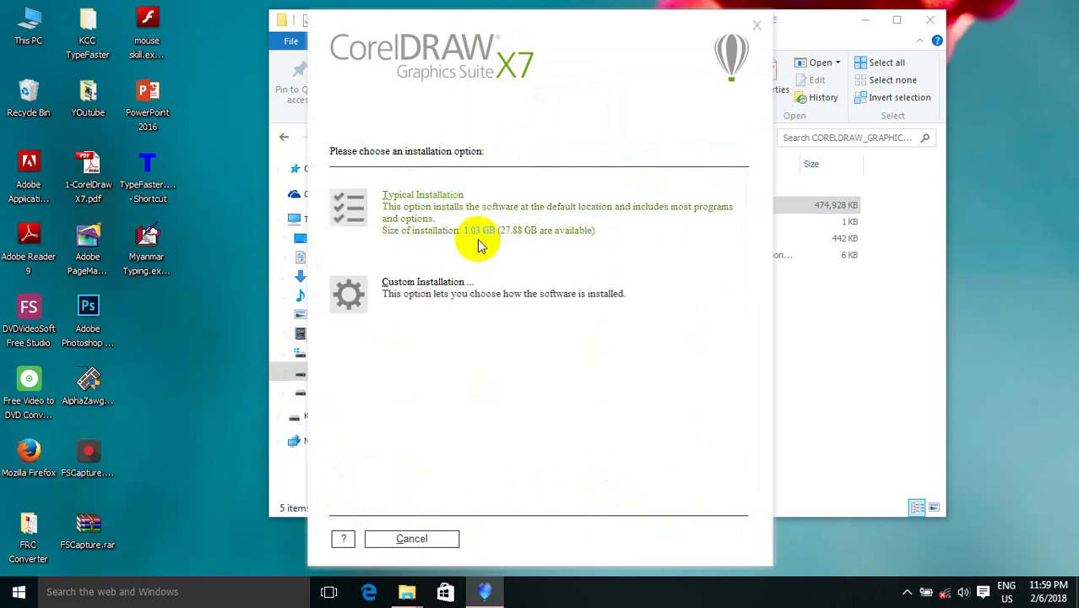
left_click(453, 195)
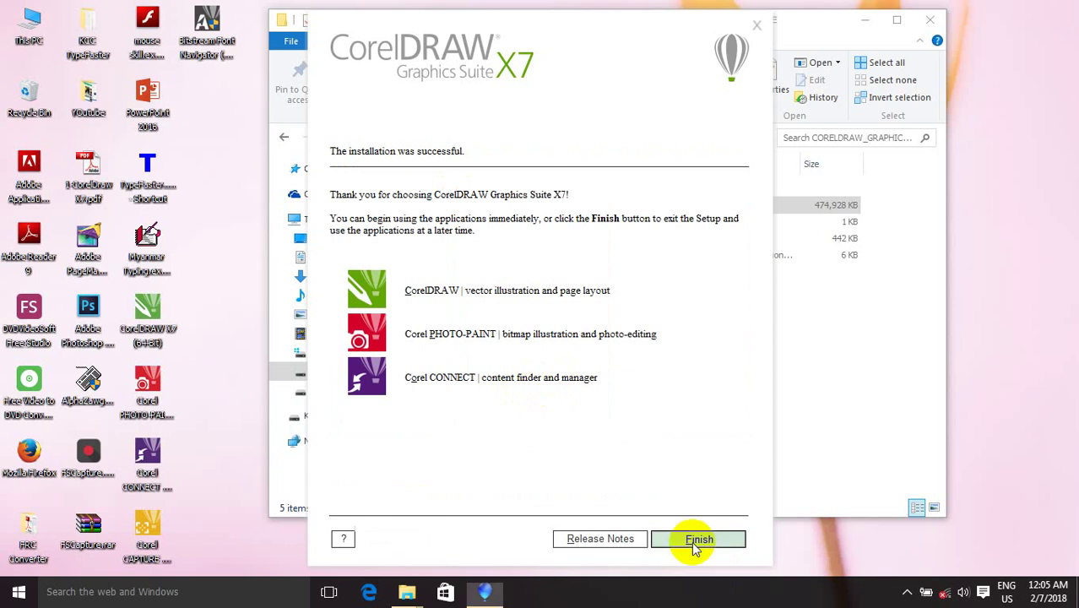
left_click(692, 542)
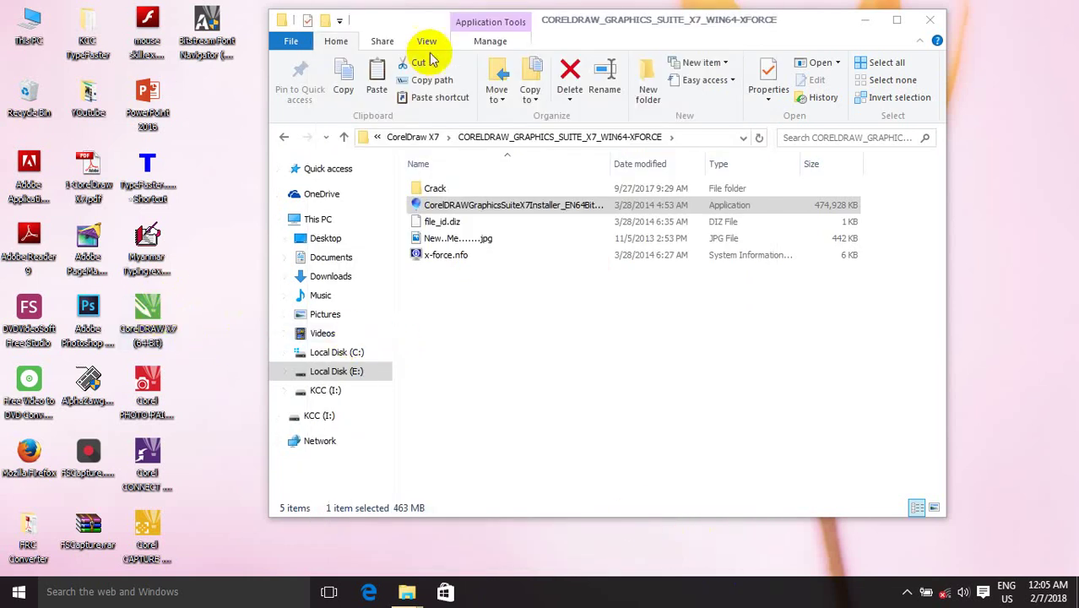
Step: Move the folder window aside and start CorelDRAW X7 (64-Bit) as a trial, choosing Register Later
left_click_drag(409, 29, 498, 45)
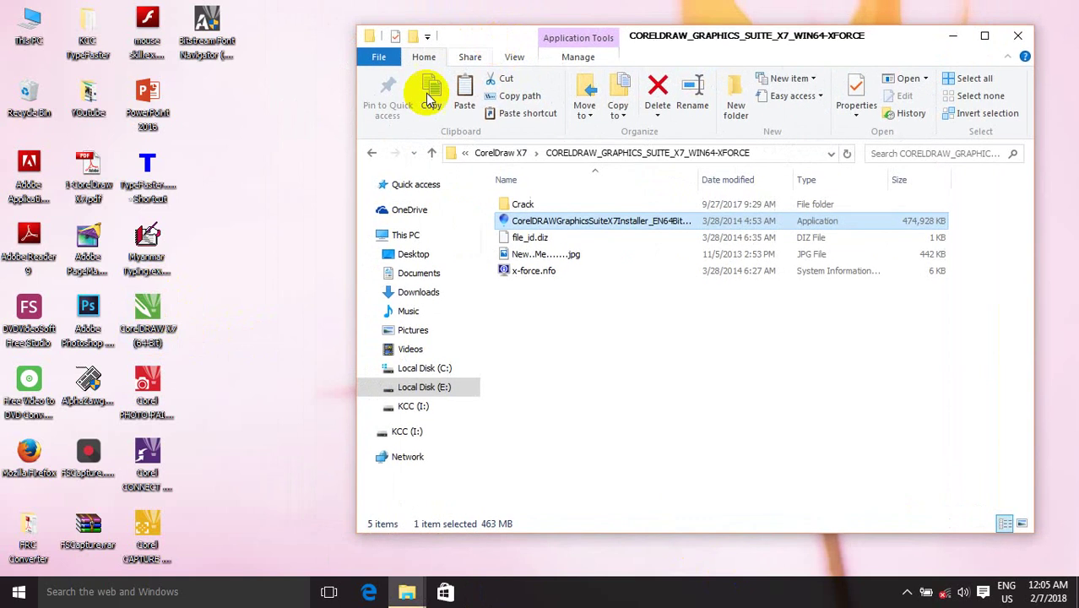
left_click(153, 316)
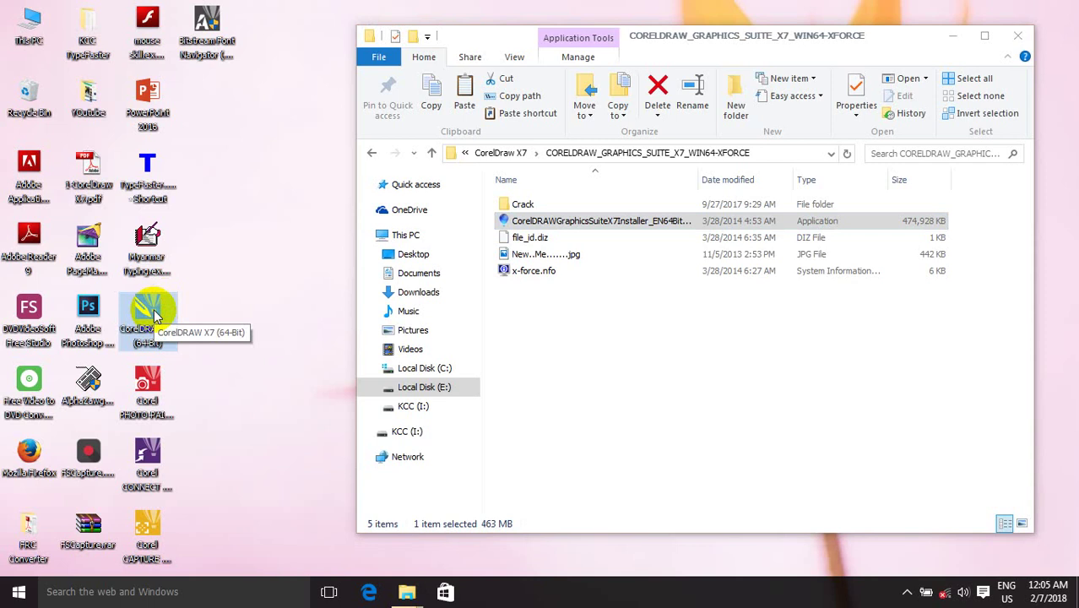
double_click(153, 316)
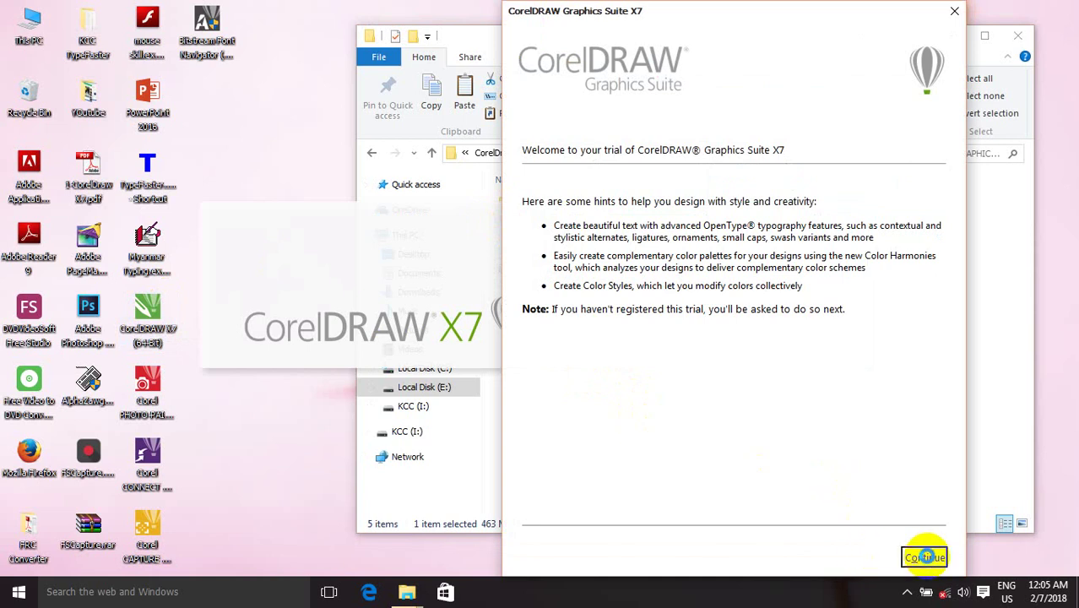
left_click(926, 555)
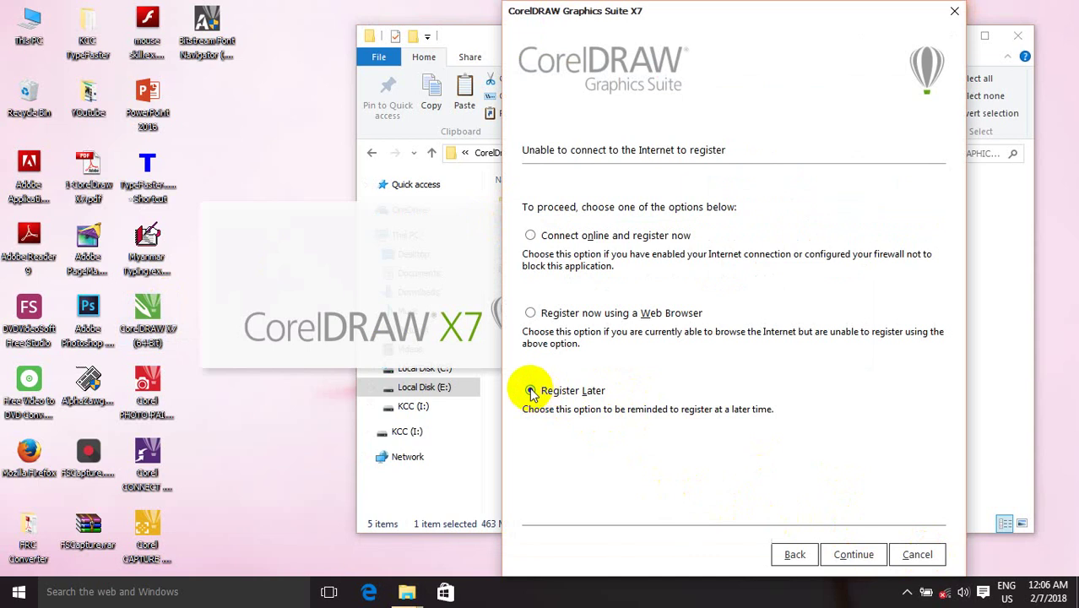
left_click(530, 391)
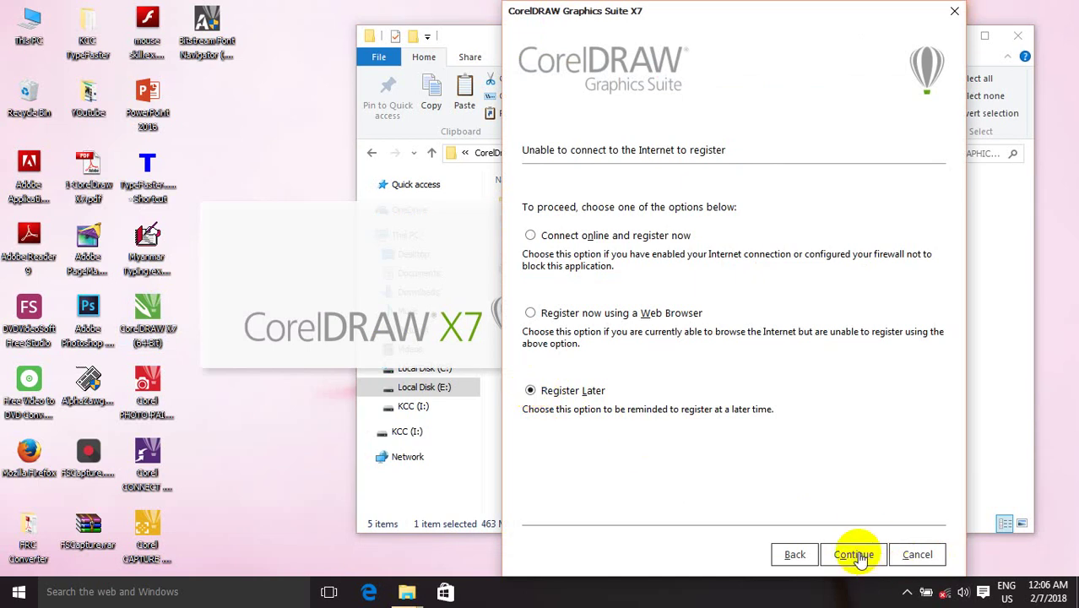
left_click(855, 555)
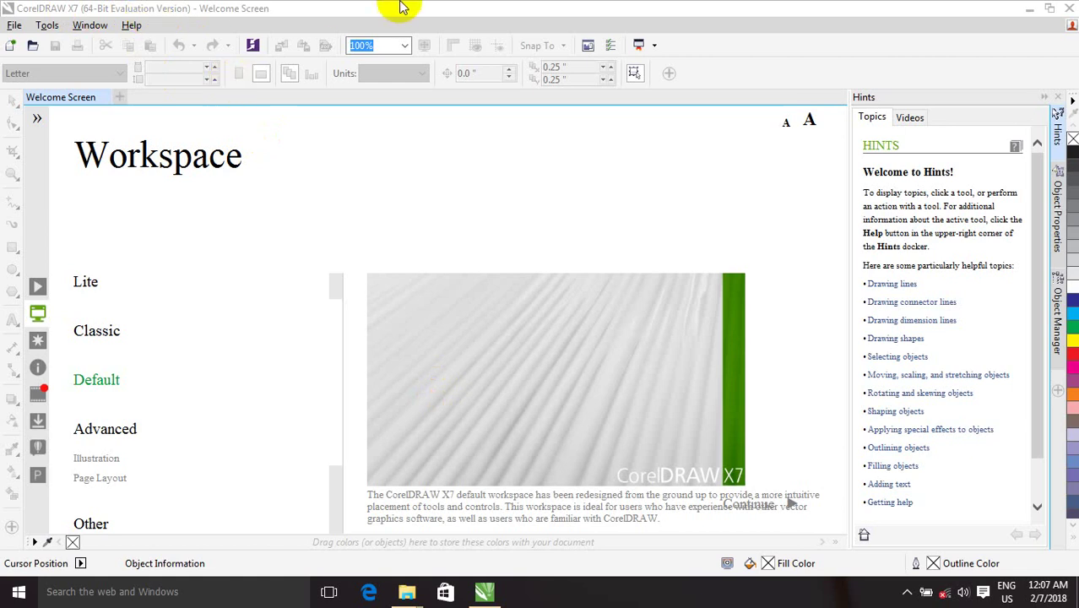
Step: Close CorelDRAW, open the serial number entry page from the trial dialog, and move the dialog aside to expose the folder window
left_click(1071, 10)
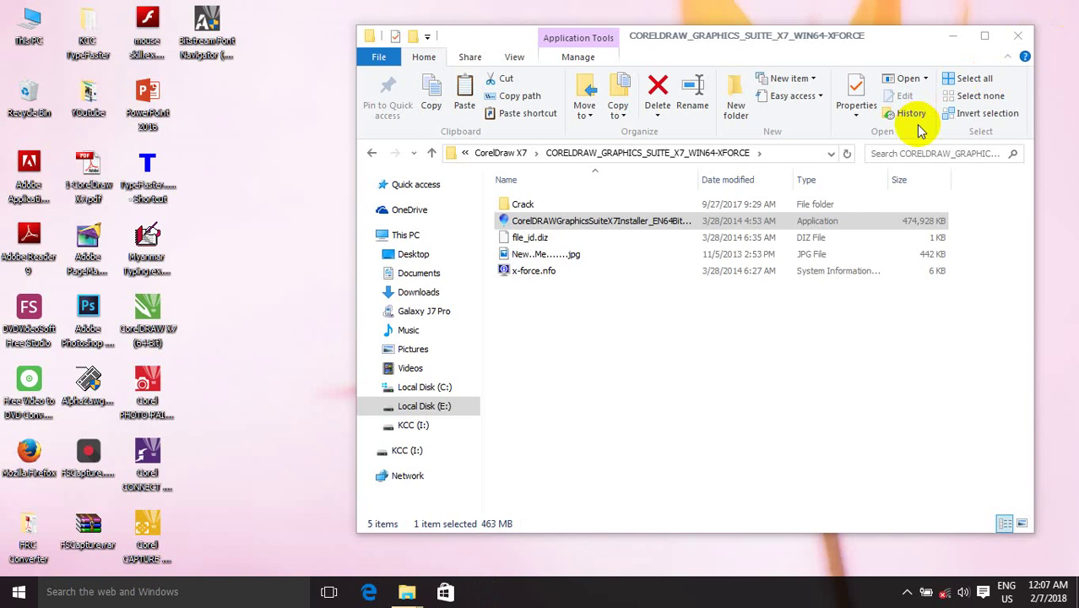
double_click(854, 221)
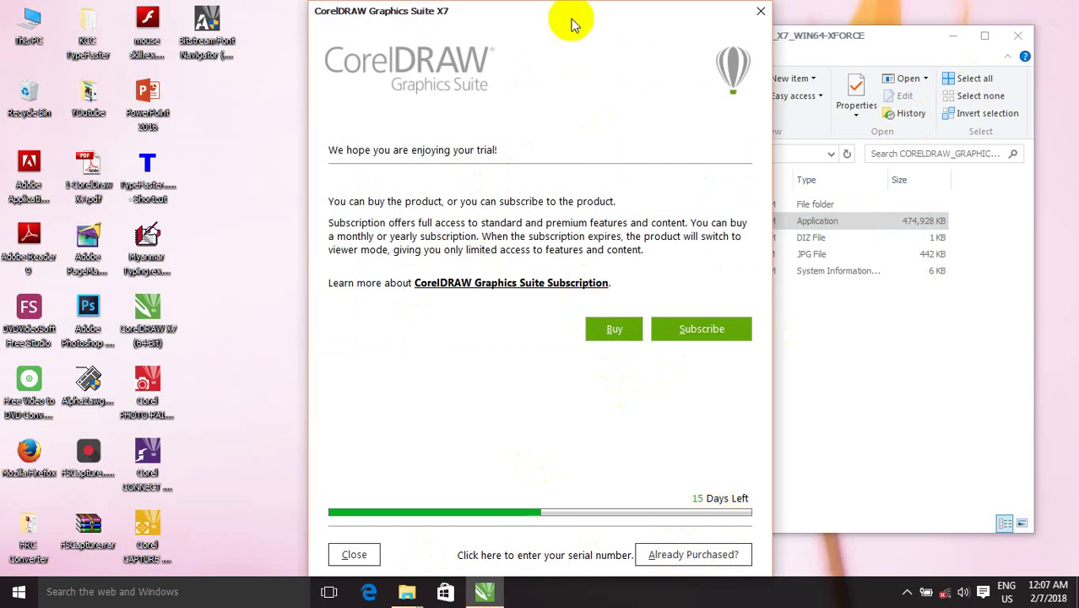
left_click_drag(570, 24, 452, 23)
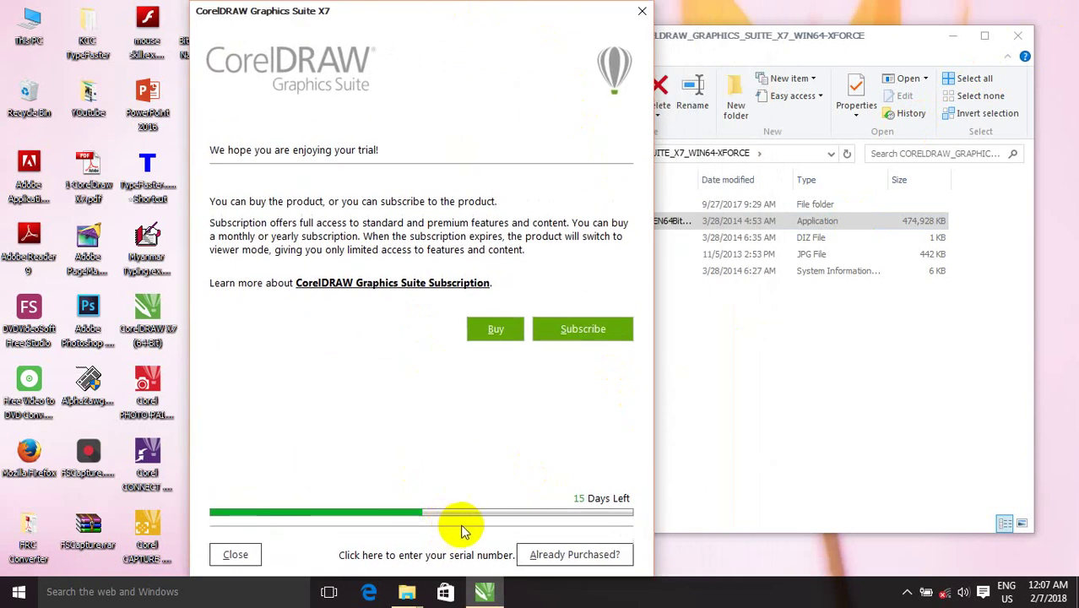
left_click(568, 555)
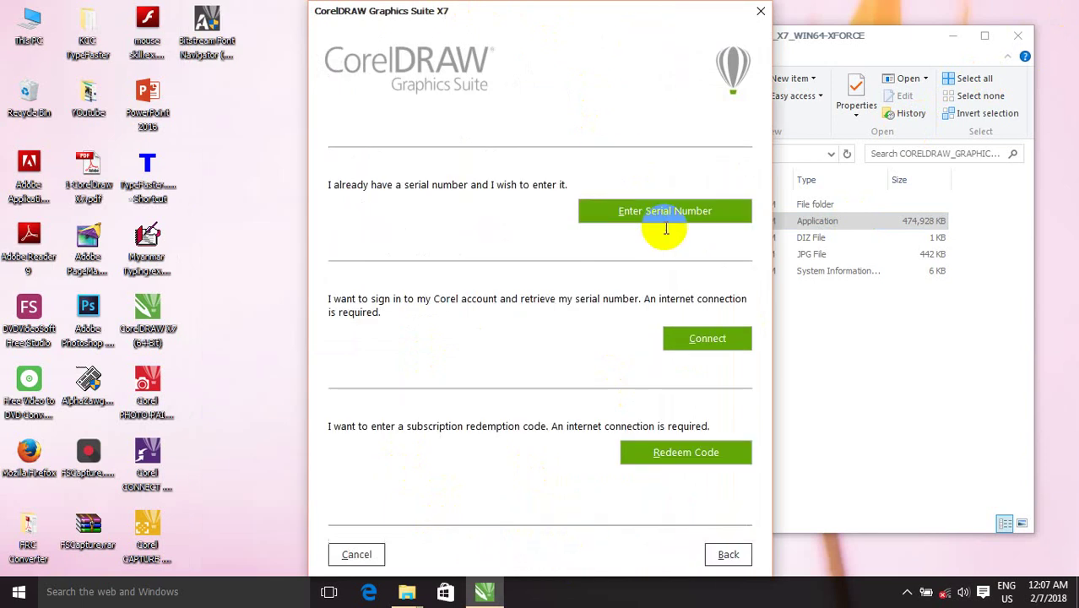
left_click(663, 216)
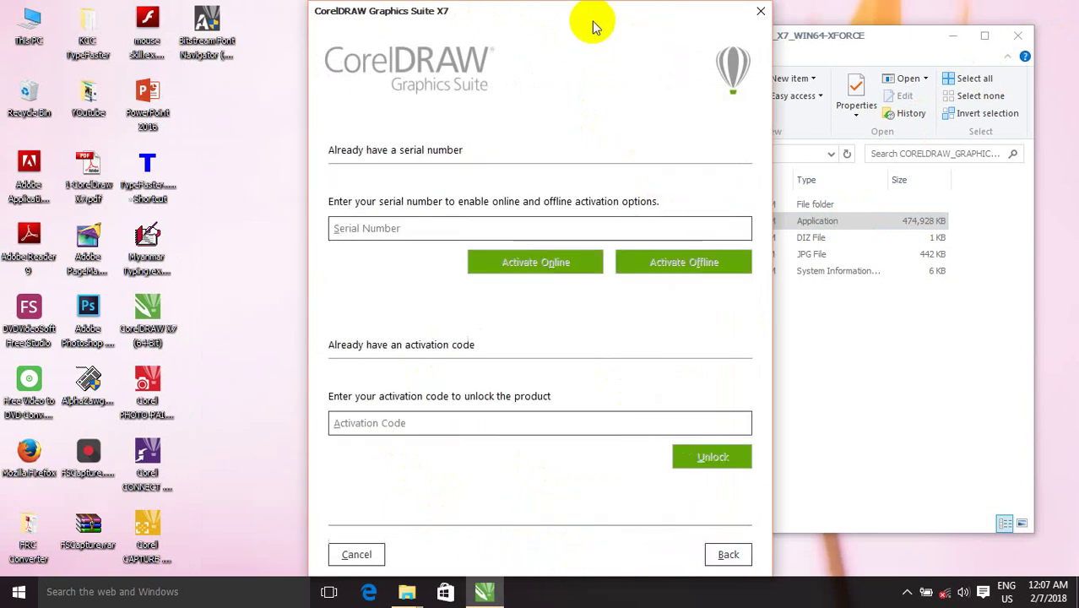
left_click_drag(591, 17, 300, 17)
Step: Open the Crack folder inside the CORELDRAW_GRAPHICS_SUITE_X7_WIN64-XFORCE folder
left_click(577, 329)
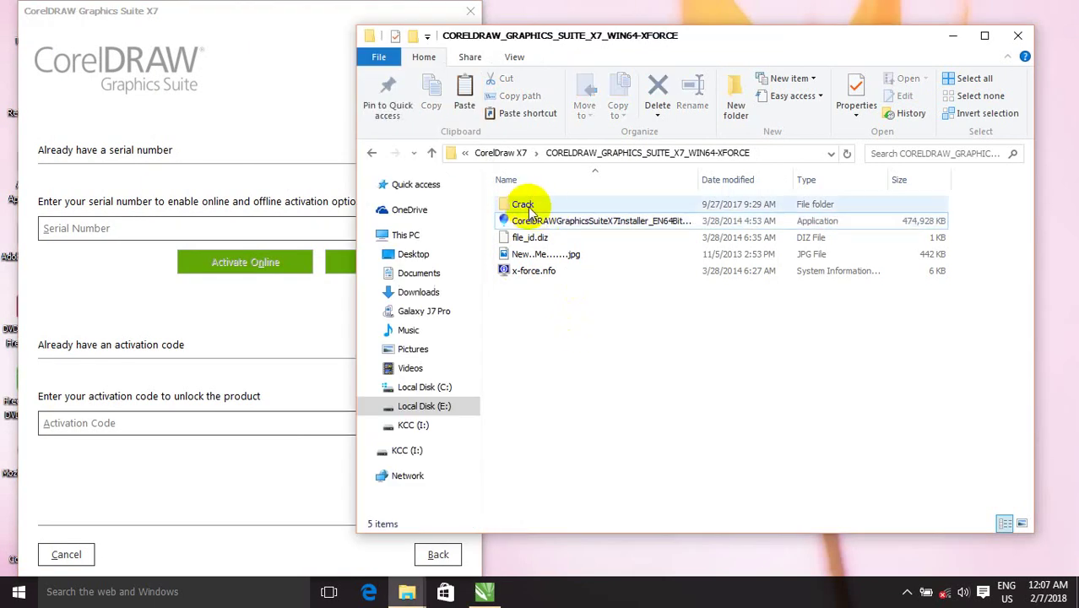
left_click(543, 207)
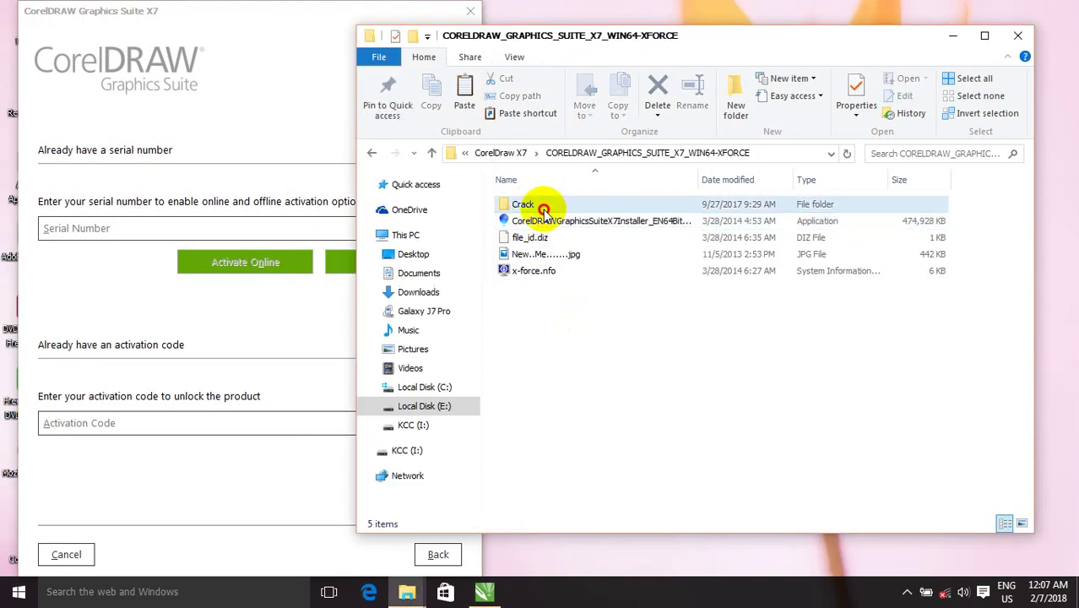
double_click(543, 208)
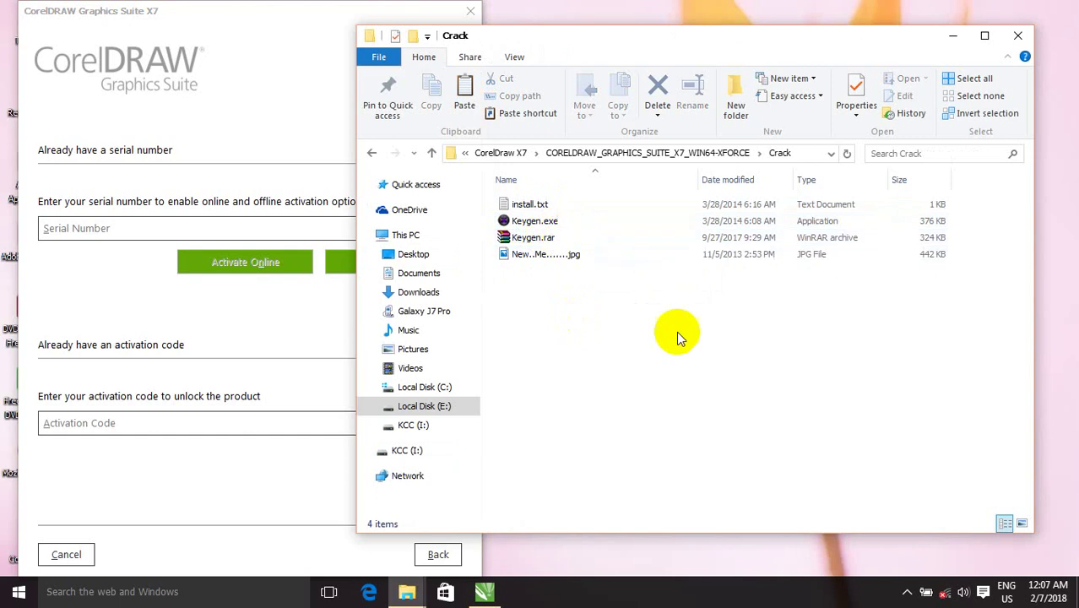
left_click(532, 240)
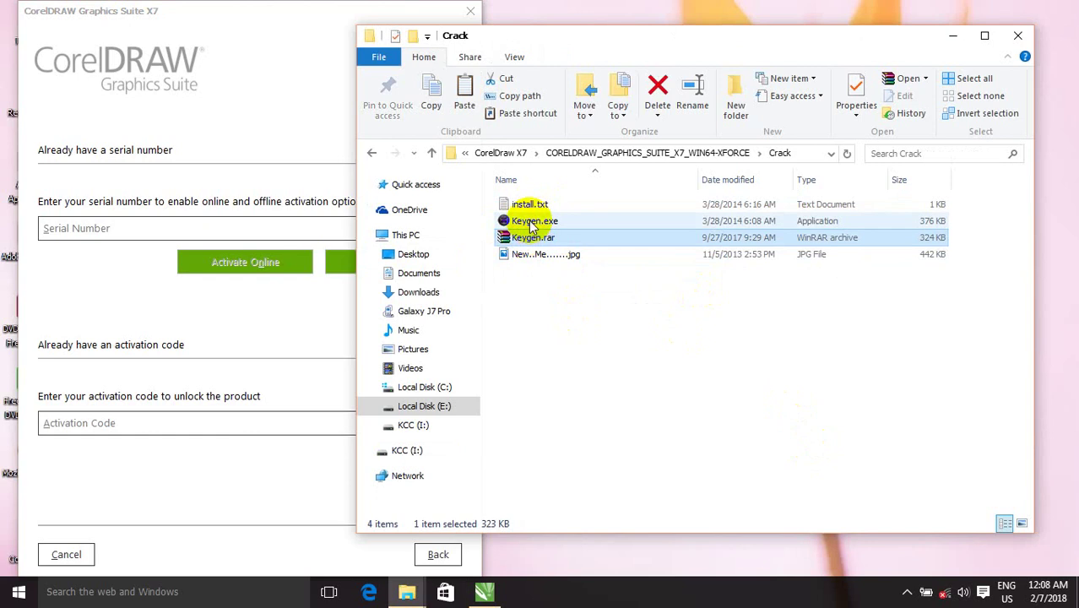
right_click(532, 240)
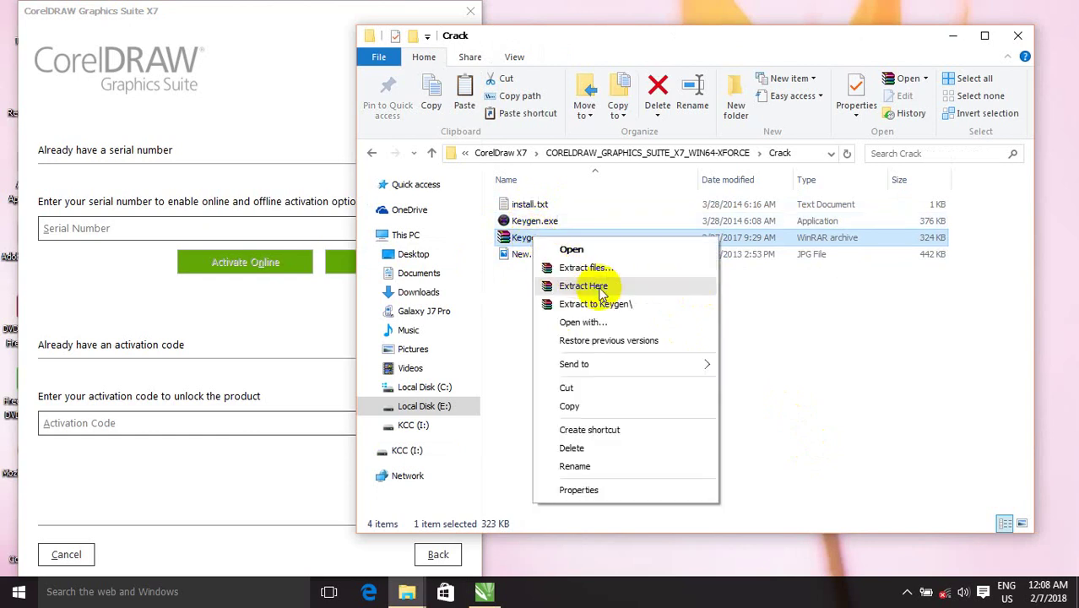
left_click(506, 290)
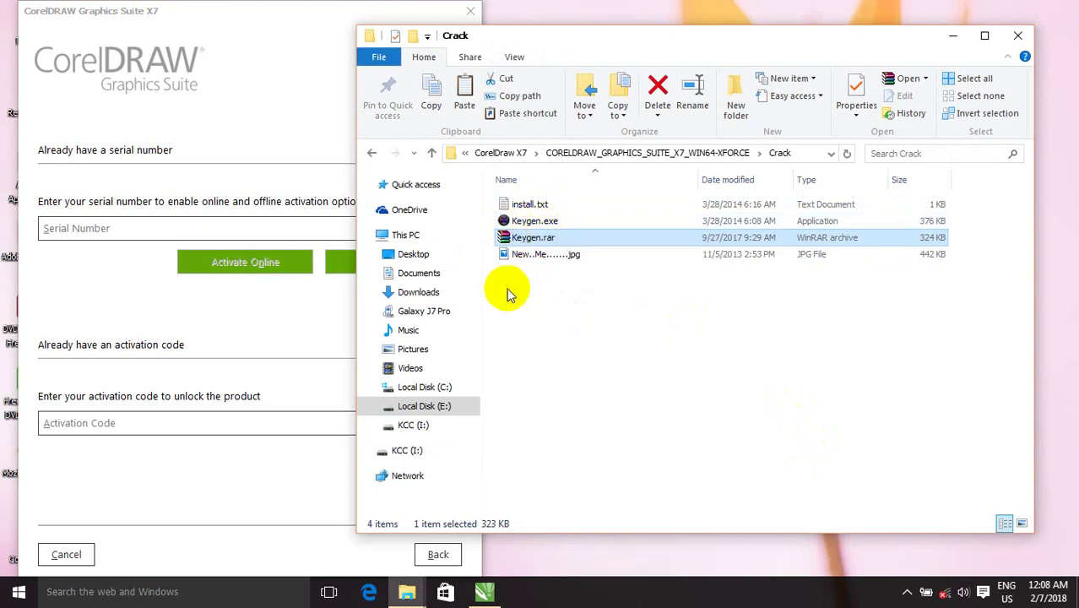
Step: Run Keygen.exe from the Crack folder
double_click(547, 222)
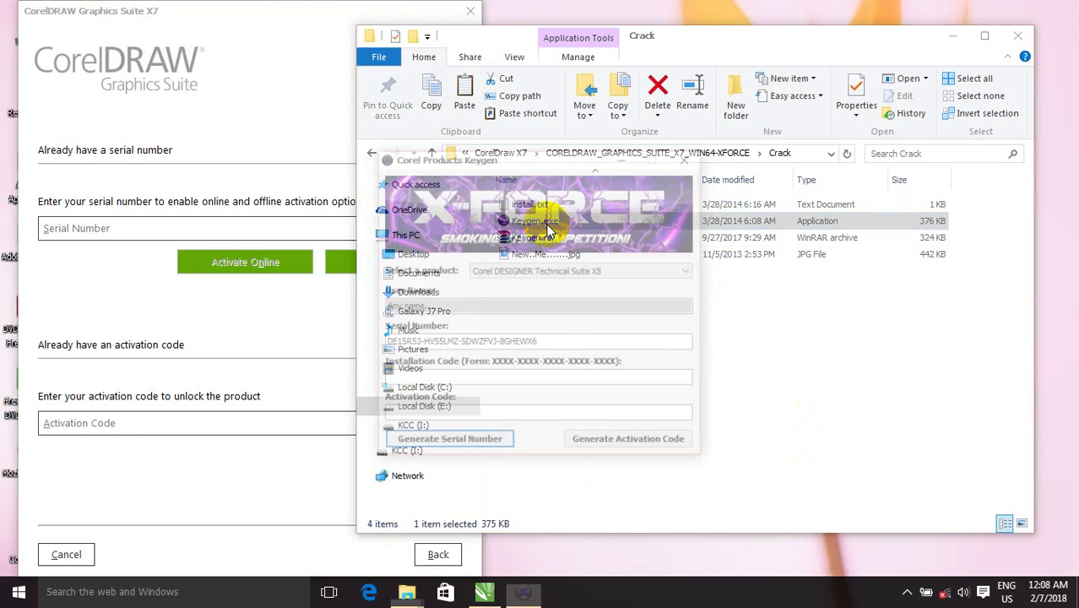
Step: Minimize the Crack folder window, move the keygen aside, select CorelDRAW Graphics Suite X7 as its product, and generate a serial number
left_click(953, 36)
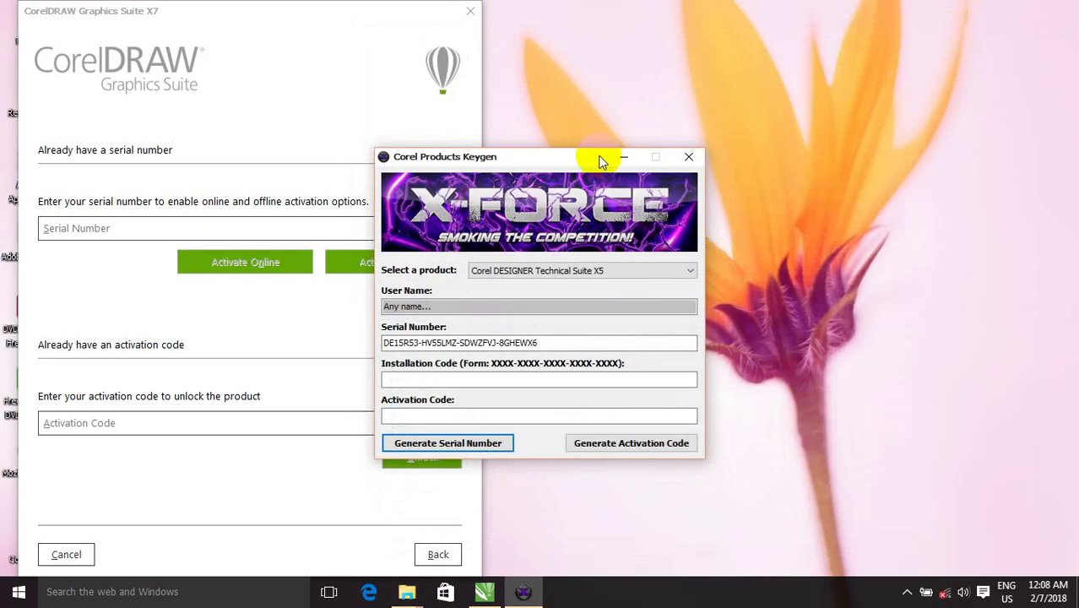
left_click_drag(562, 159, 688, 111)
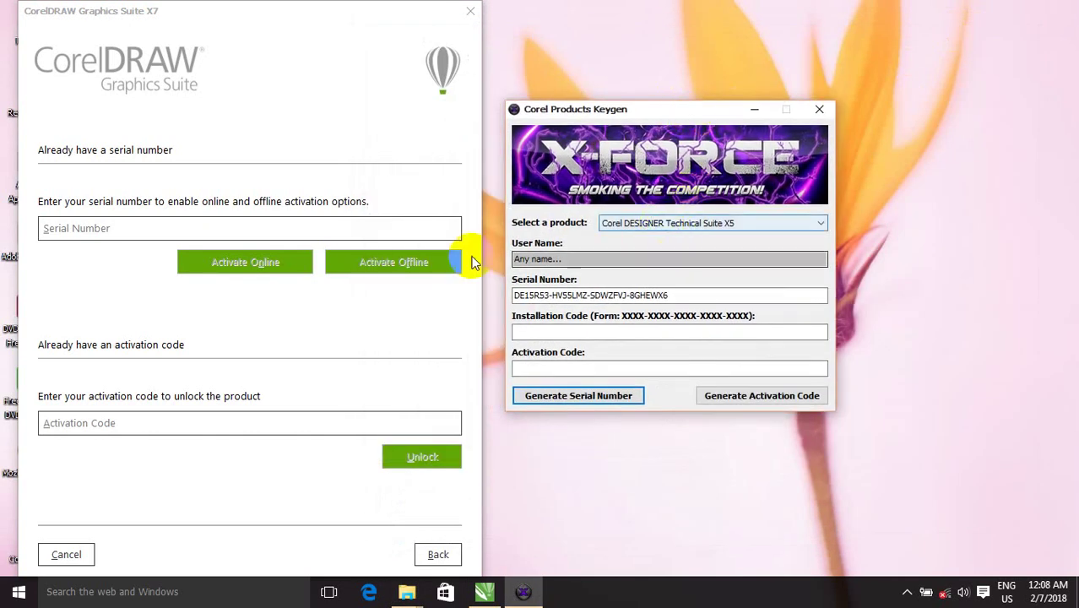
left_click(657, 230)
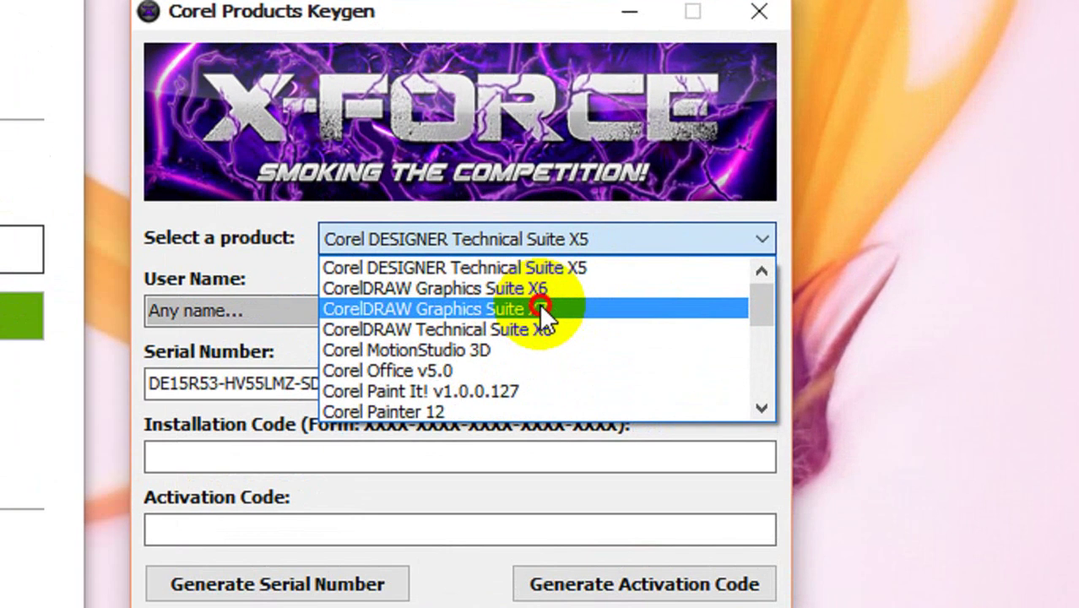
left_click(713, 258)
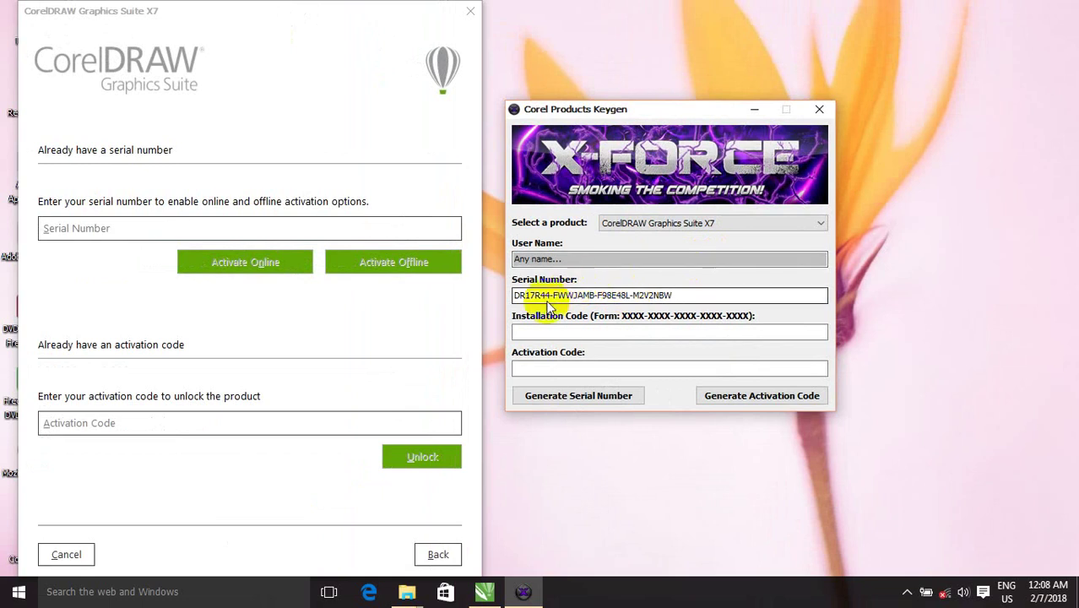
left_click(573, 396)
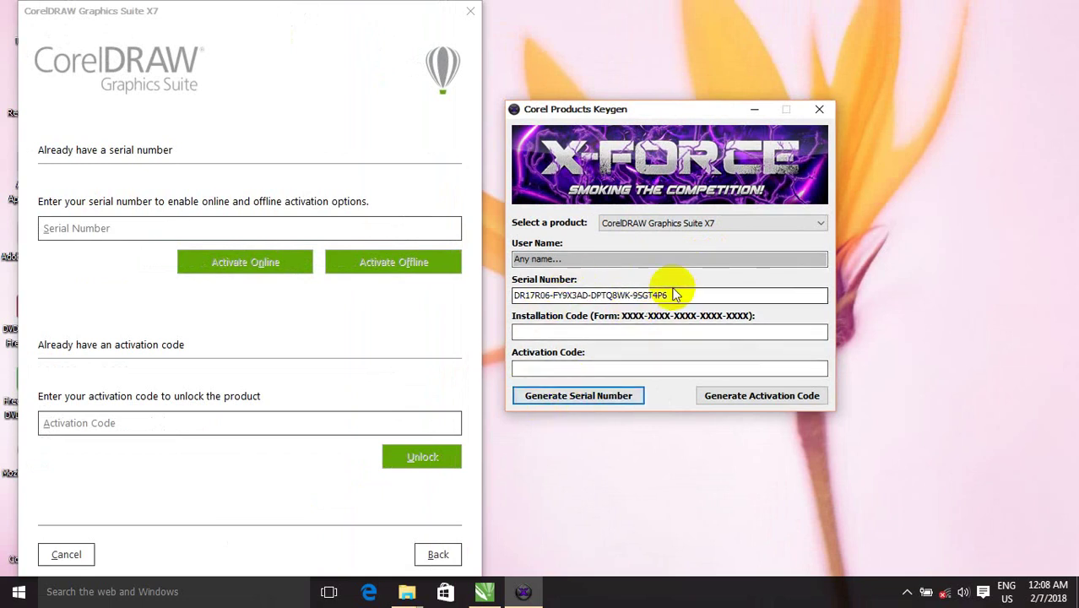
Step: Copy the keygen's serial number into the Serial Number field of the CorelDRAW dialog and choose Activate Offline
left_click_drag(676, 295, 512, 294)
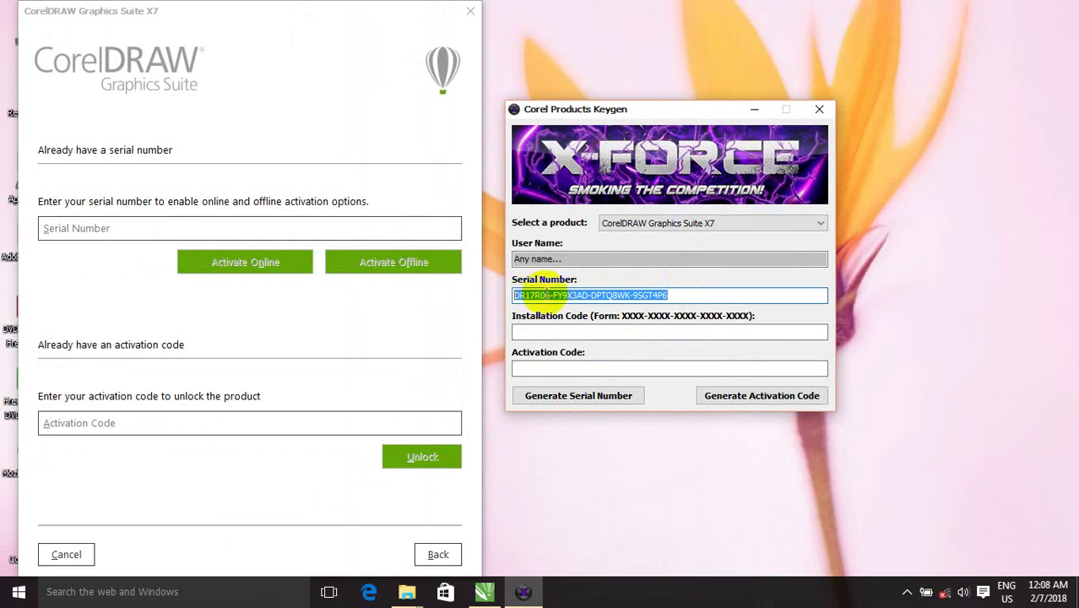
right_click(546, 295)
left_click(582, 345)
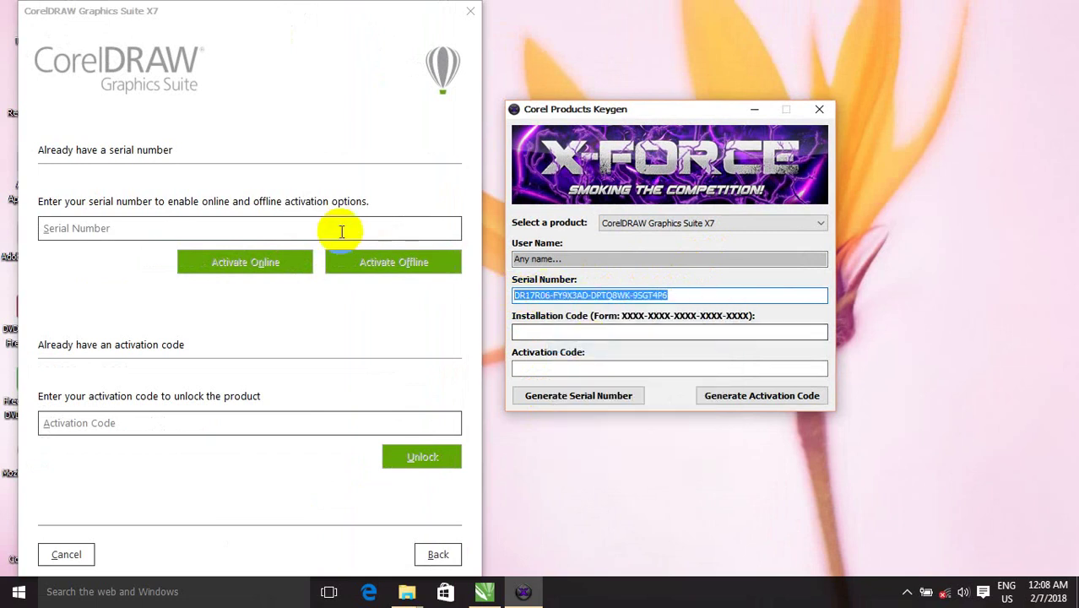
left_click(249, 228)
right_click(244, 228)
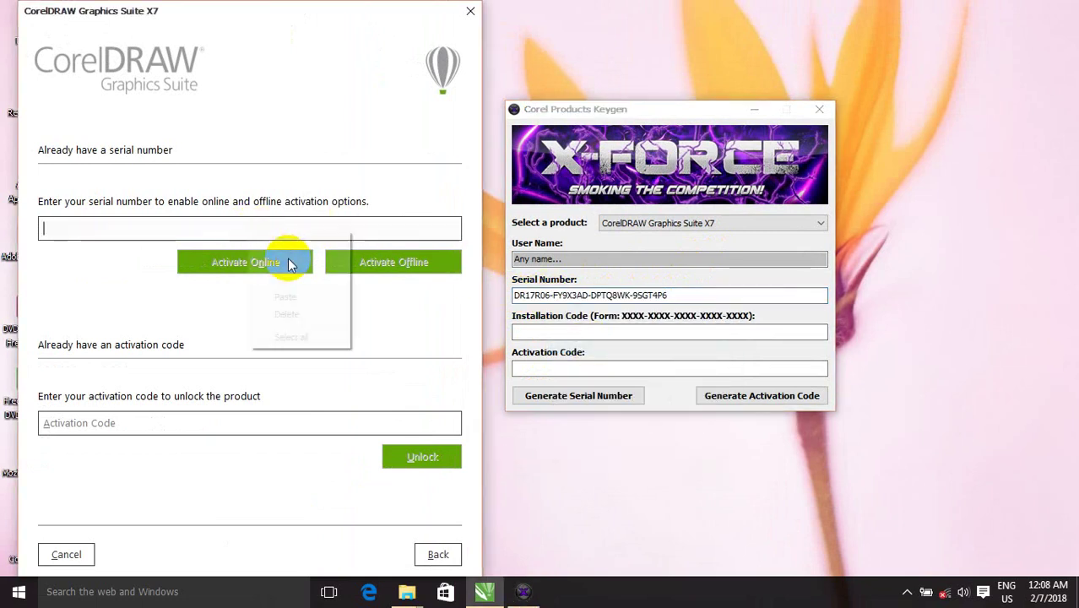
left_click(292, 294)
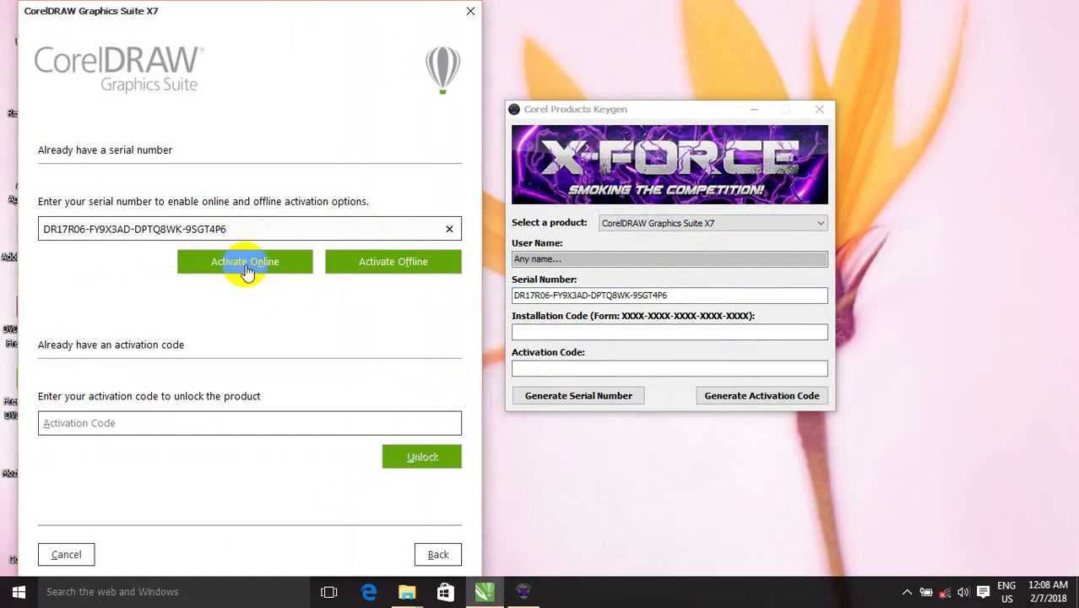
left_click(380, 263)
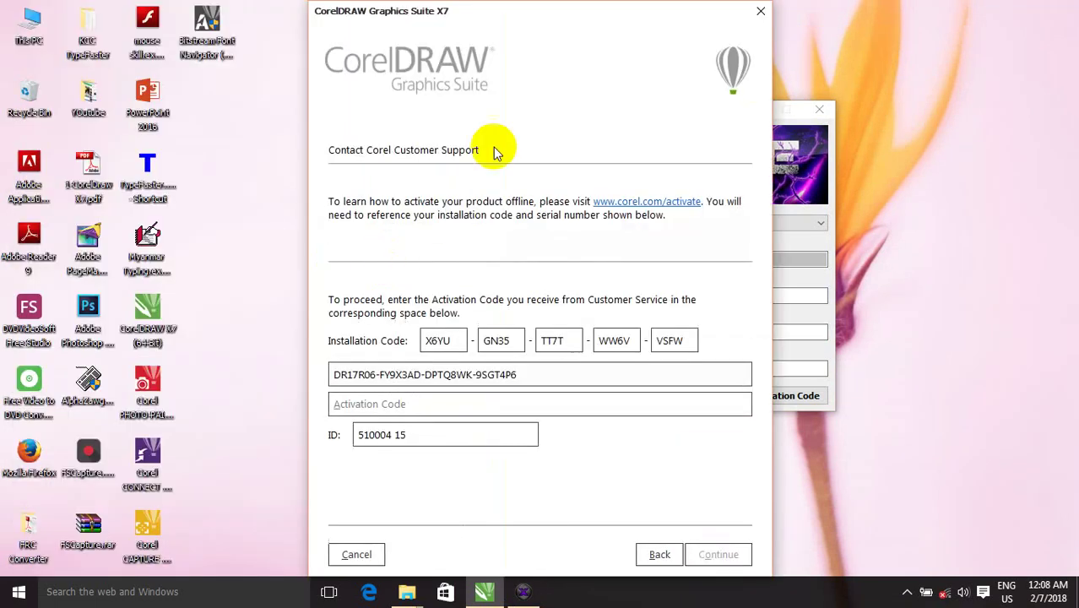
Step: Arrange both windows side by side and copy the first installation code block into the keygen's Installation Code field, followed by a hyphen
left_click_drag(518, 14, 316, 20)
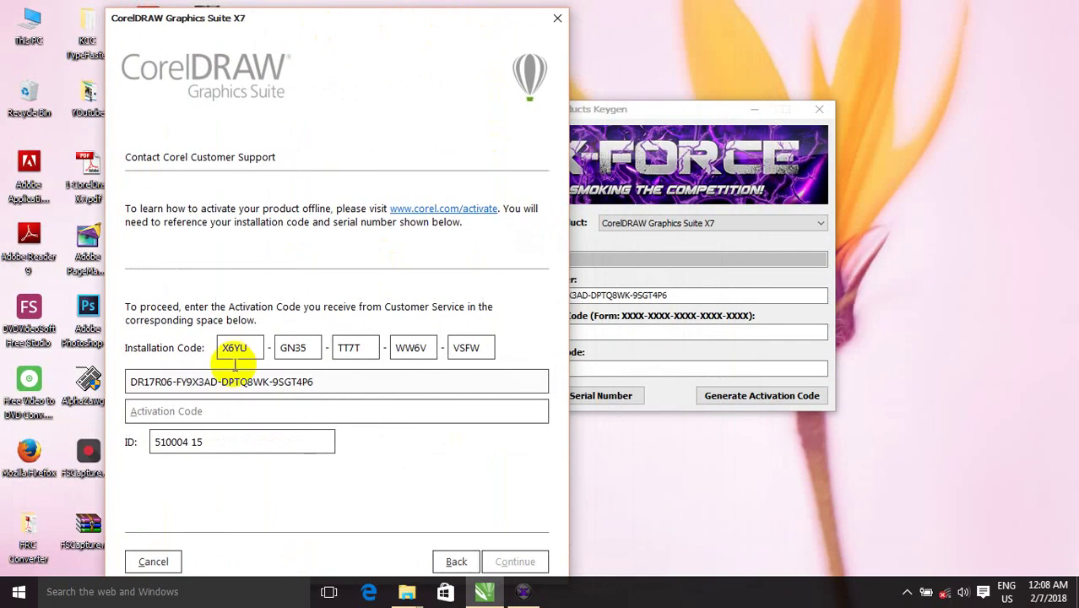
left_click_drag(676, 125, 779, 113)
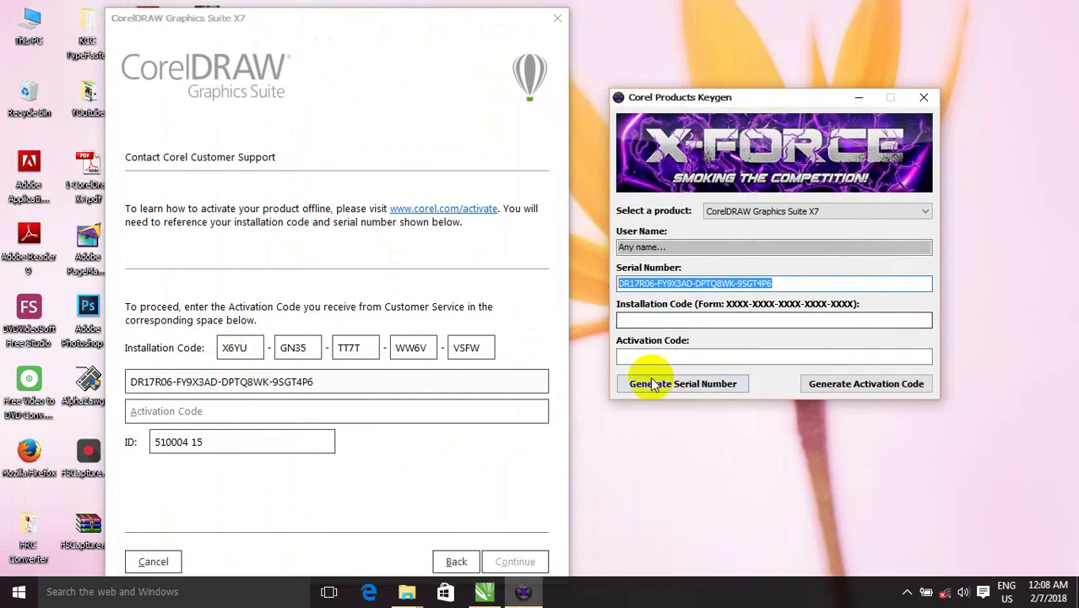
left_click(242, 349)
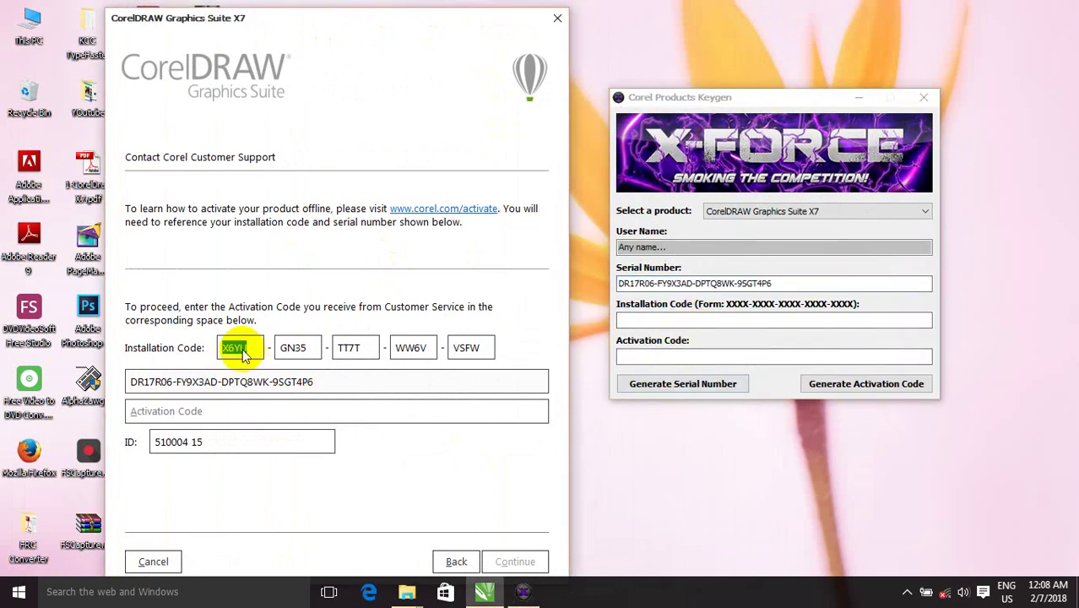
right_click(242, 353)
left_click(281, 400)
left_click(676, 322)
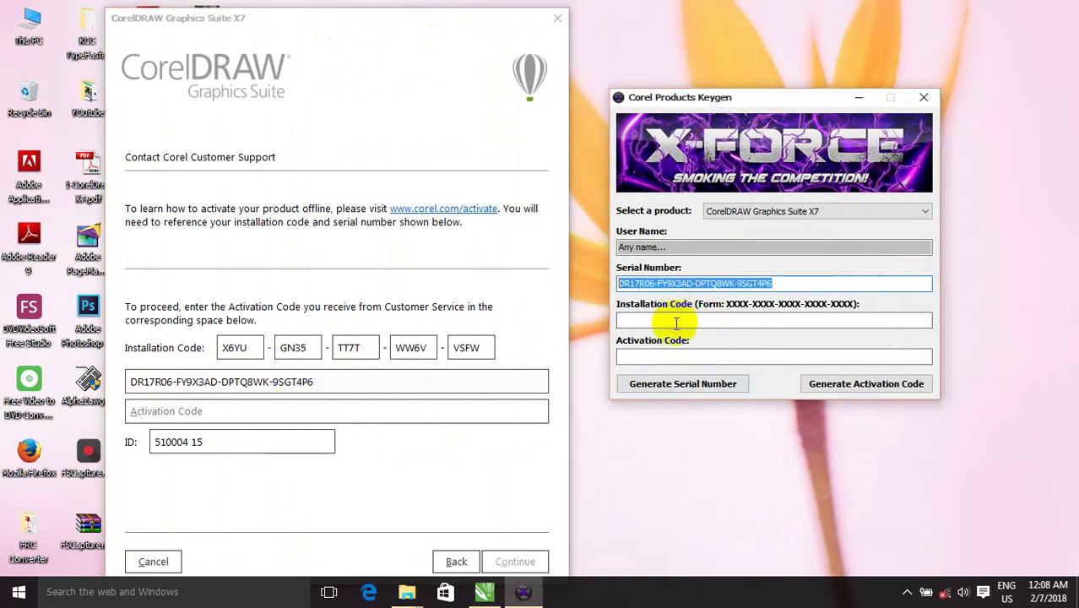
right_click(675, 323)
left_click(703, 386)
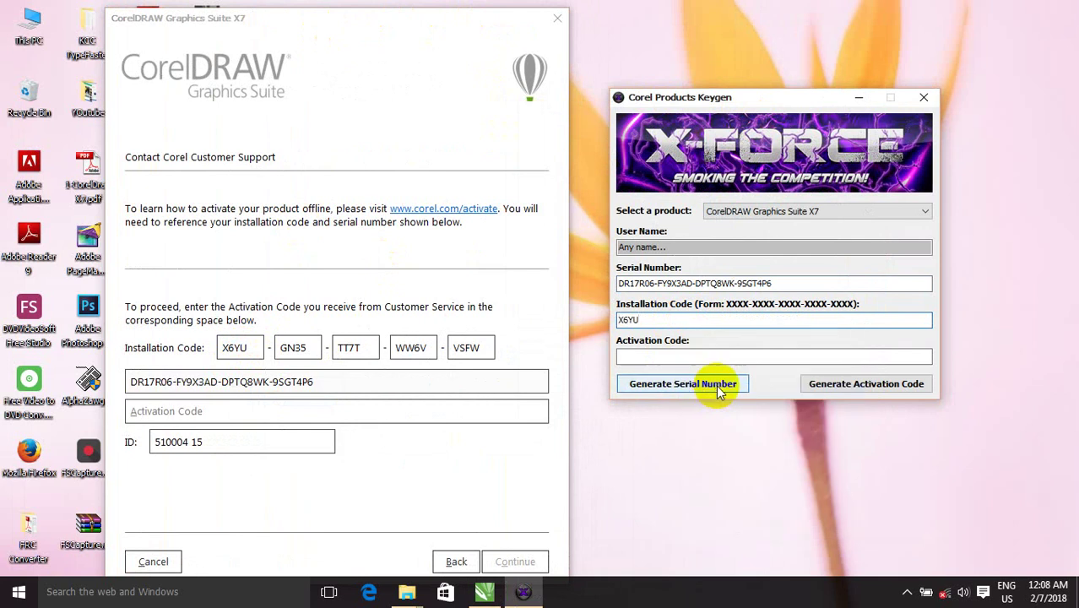
type("-")
Step: Copy the second installation code block to the end of the keygen's Installation Code field
left_click(308, 347)
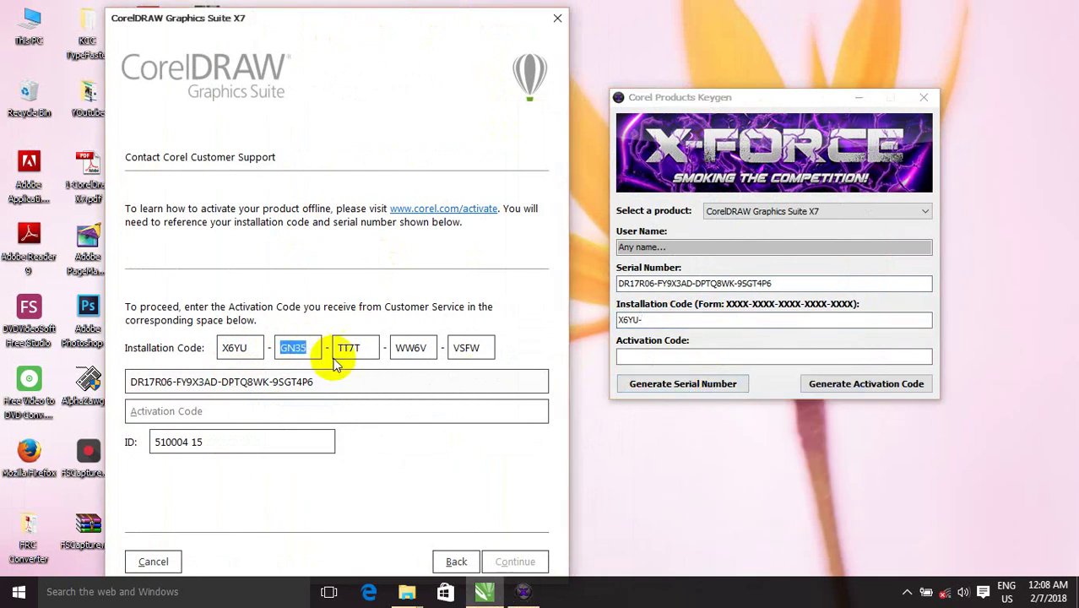
right_click(333, 358)
left_click(349, 393)
left_click(285, 347)
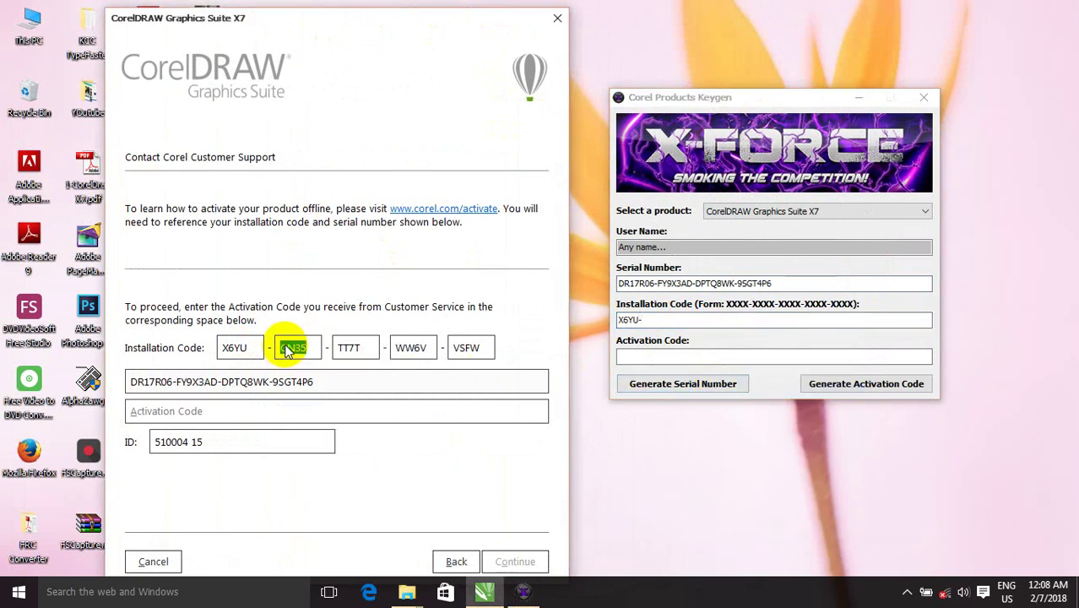
right_click(287, 349)
left_click(320, 391)
left_click(688, 325)
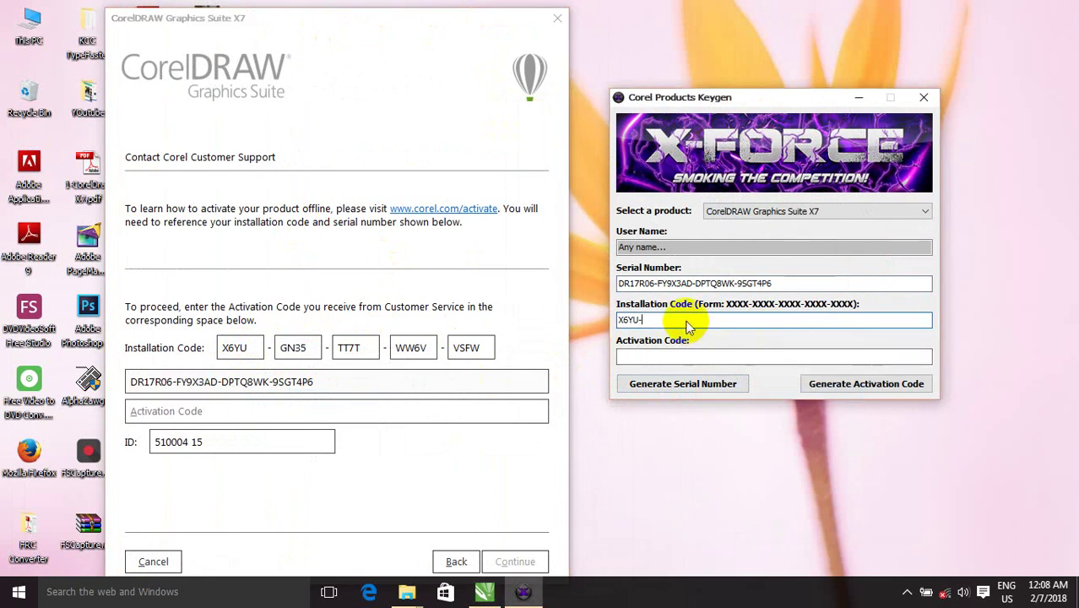
right_click(688, 325)
left_click(724, 390)
Step: Add a hyphen and the third installation code block to the keygen's Installation Code field
left_click(354, 347)
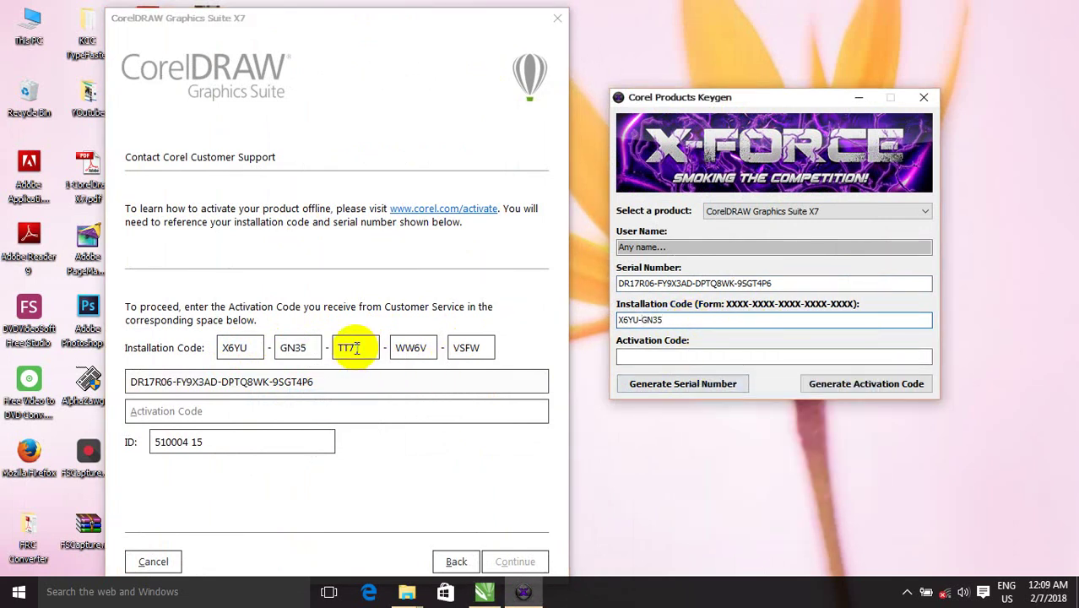
right_click(381, 371)
left_click(395, 404)
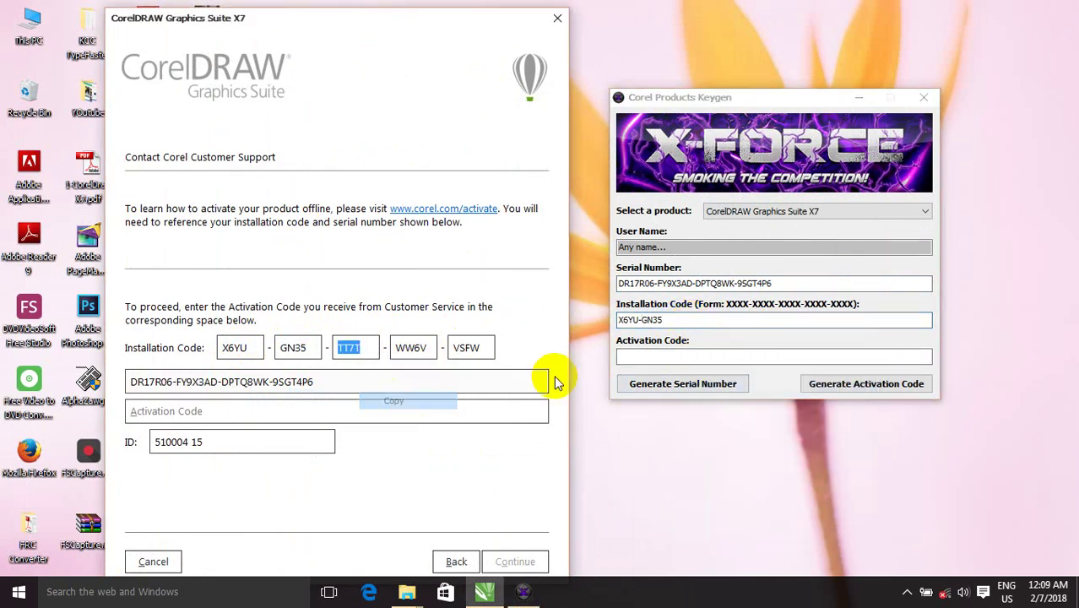
left_click(685, 320)
type("-")
right_click(676, 319)
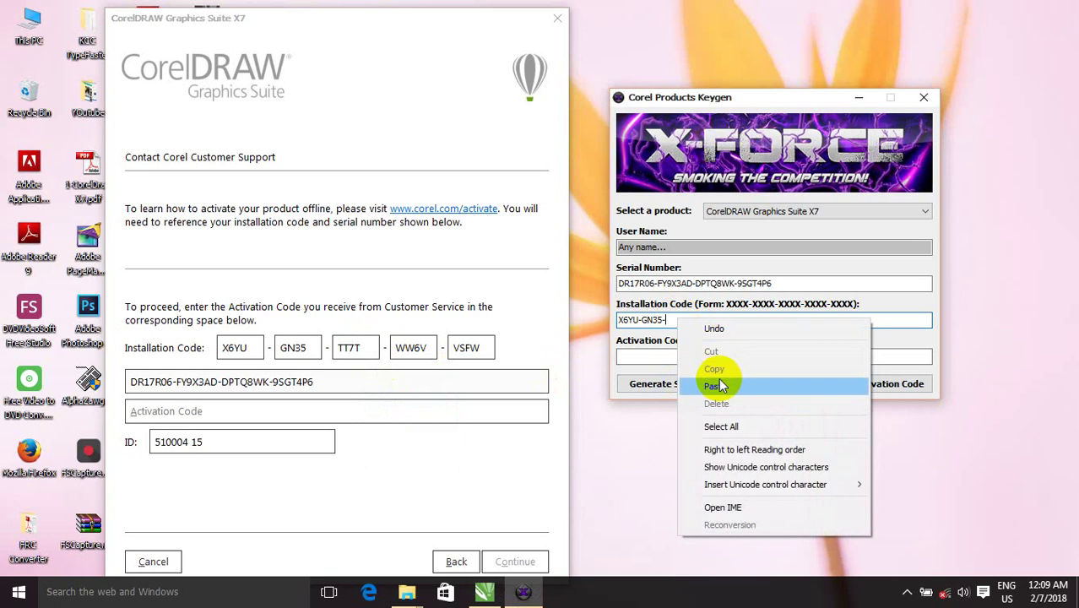
left_click(722, 382)
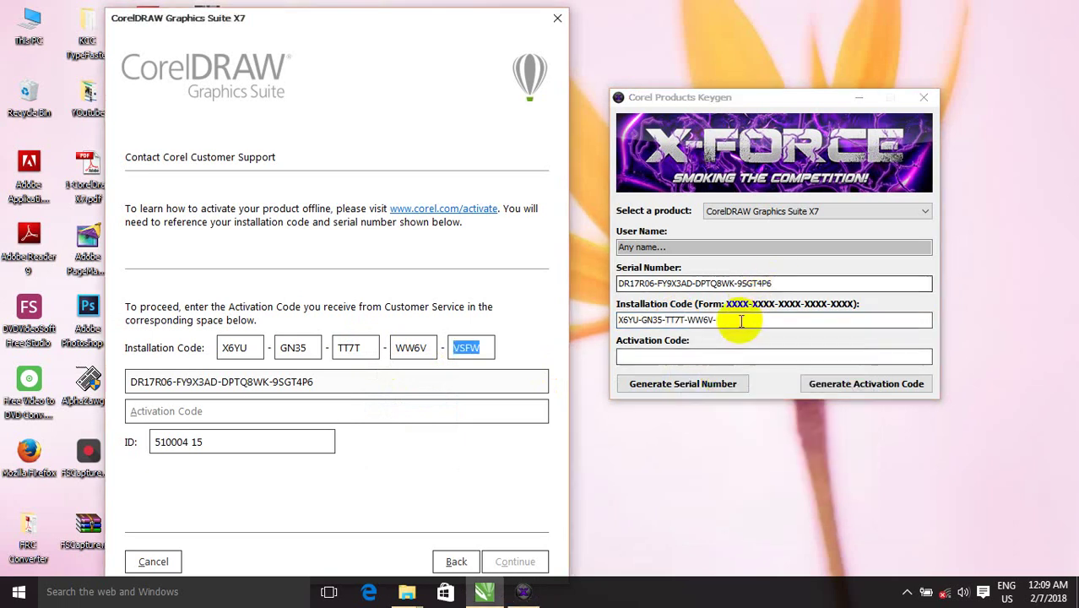
Step: Paste the last installation code block into the keygen's Installation Code field and generate the activation code
right_click(736, 322)
left_click(777, 389)
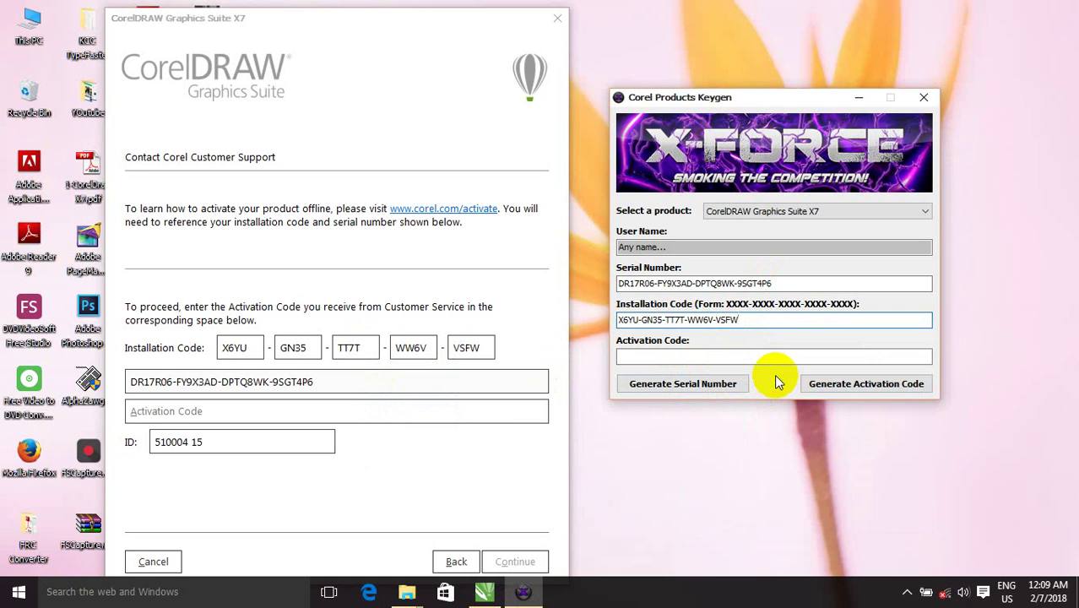
left_click(862, 386)
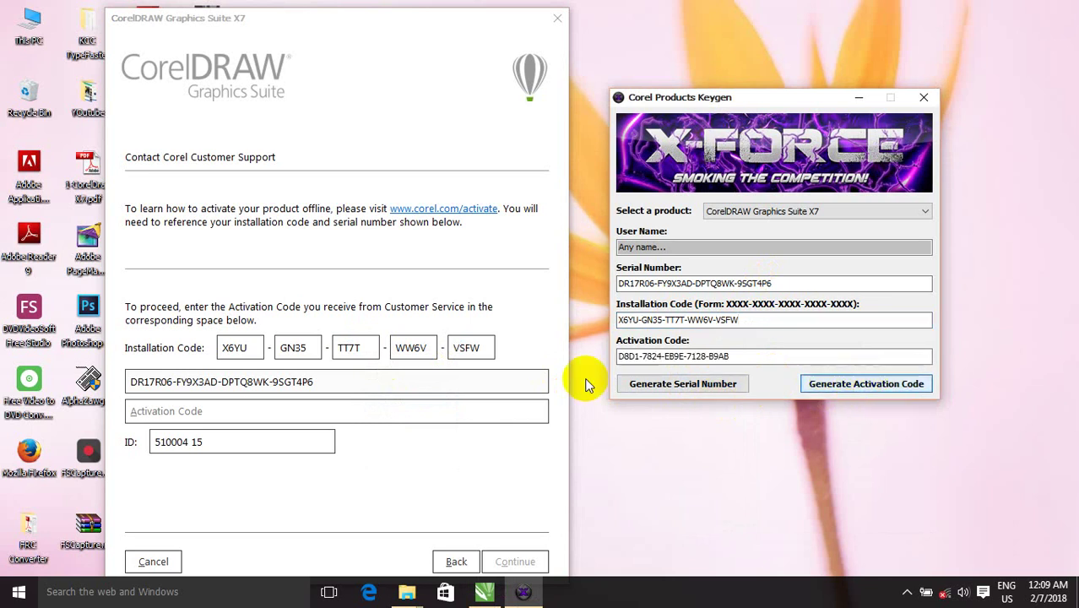
Step: Copy the keygen's activation code into the Activation Code field of the CorelDRAW dialog, continue, and dismiss the message box
left_click_drag(745, 353, 616, 347)
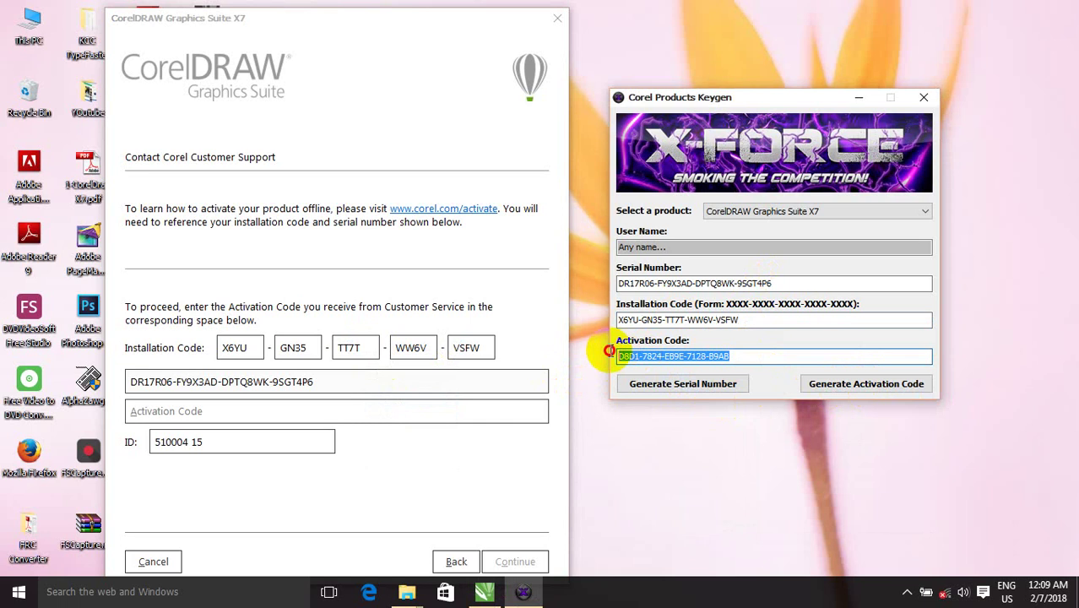
right_click(660, 350)
left_click(709, 400)
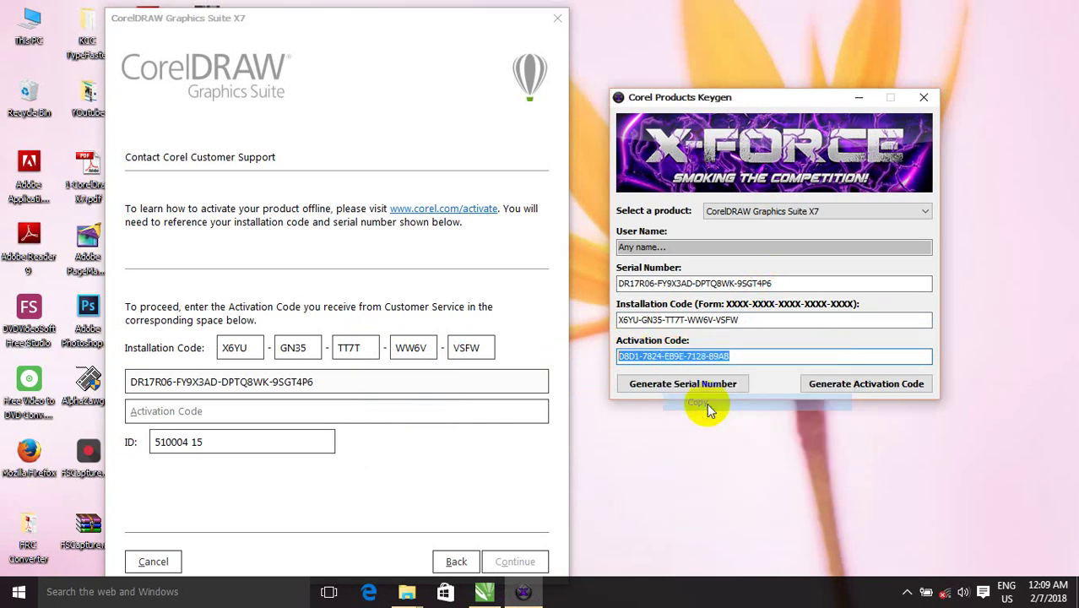
left_click(196, 411)
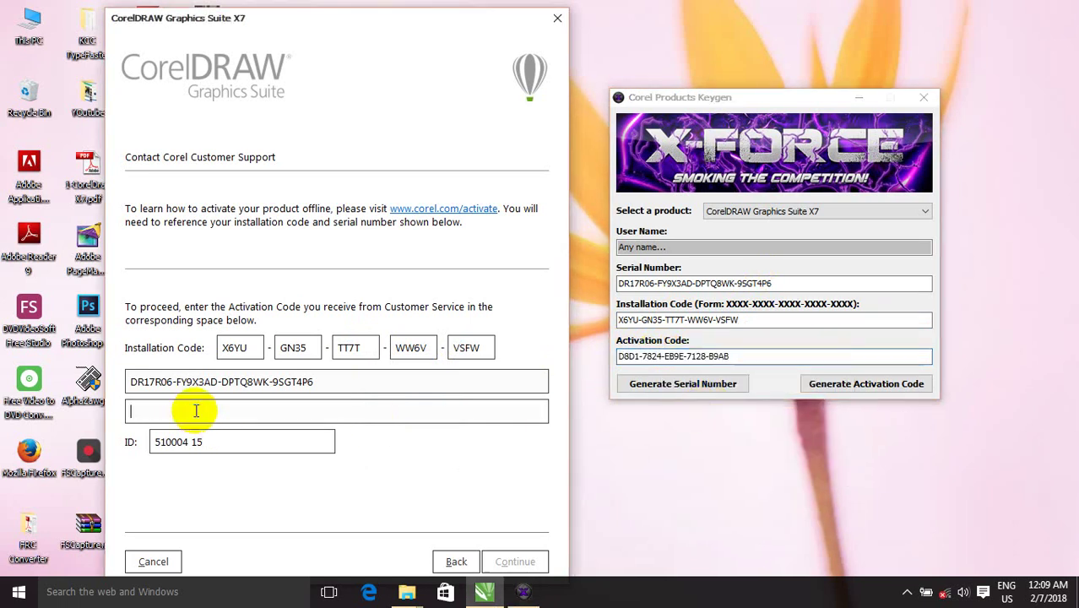
right_click(196, 411)
left_click(246, 478)
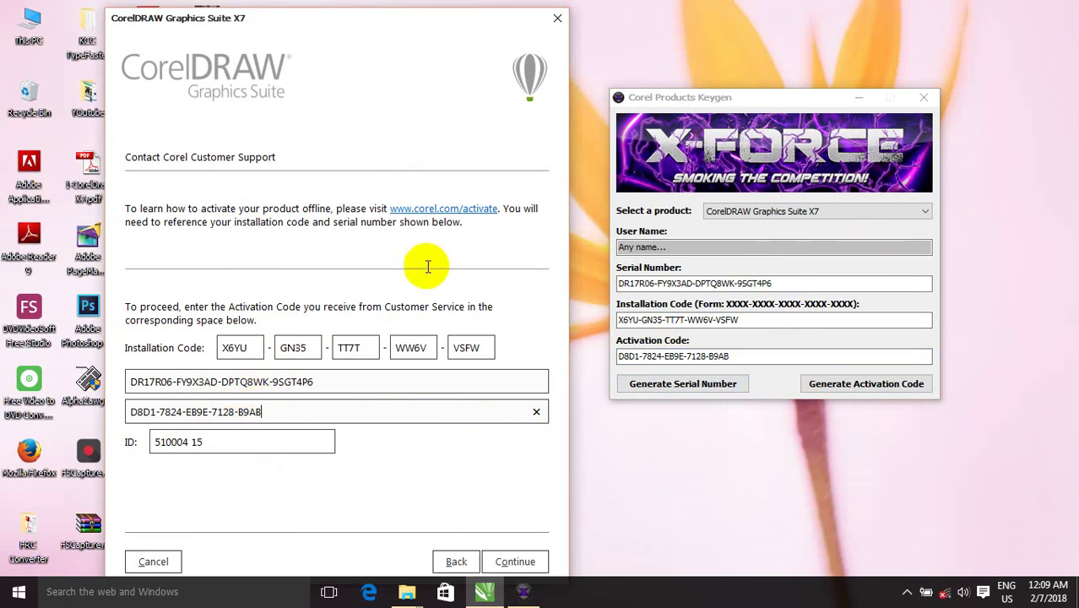
left_click(516, 563)
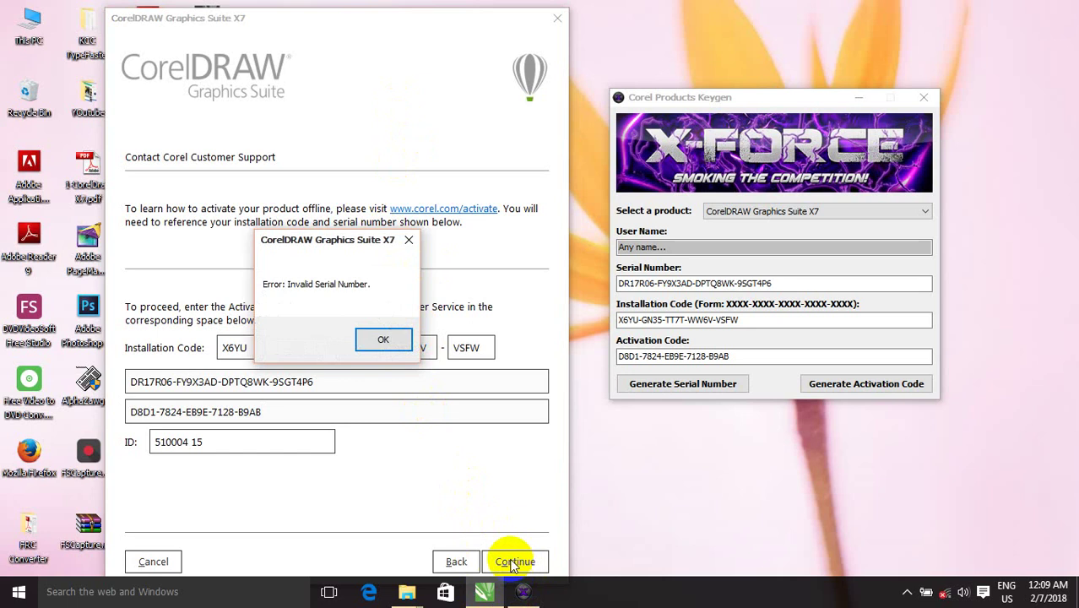
left_click(383, 339)
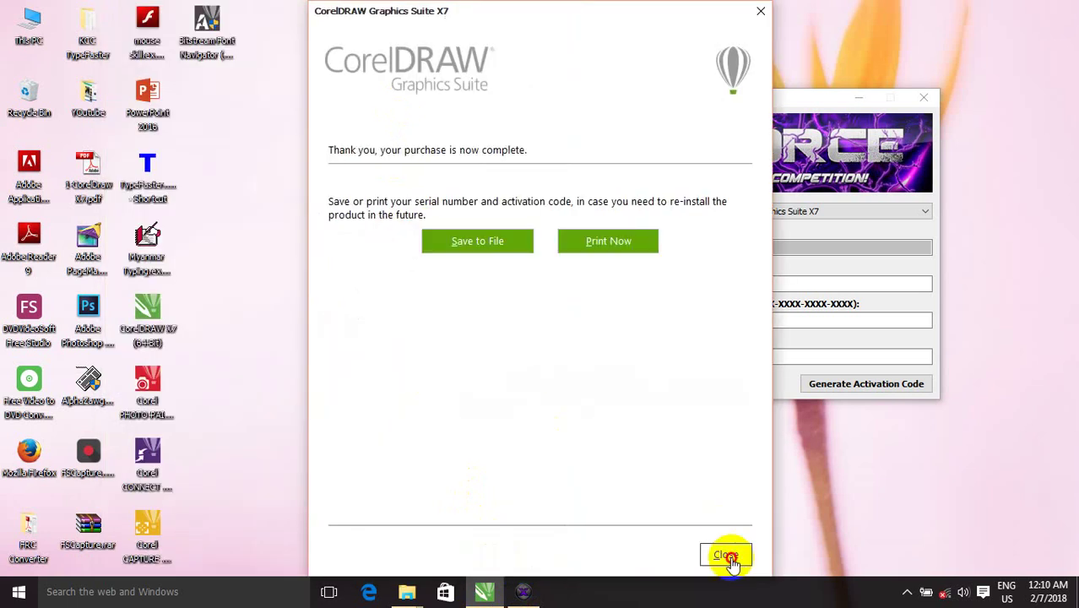
Step: Close the purchase completion page, start CorelDRAW X7 (64-Bit) from the desktop, and close the Corel account dialog
left_click(728, 554)
left_click(147, 300)
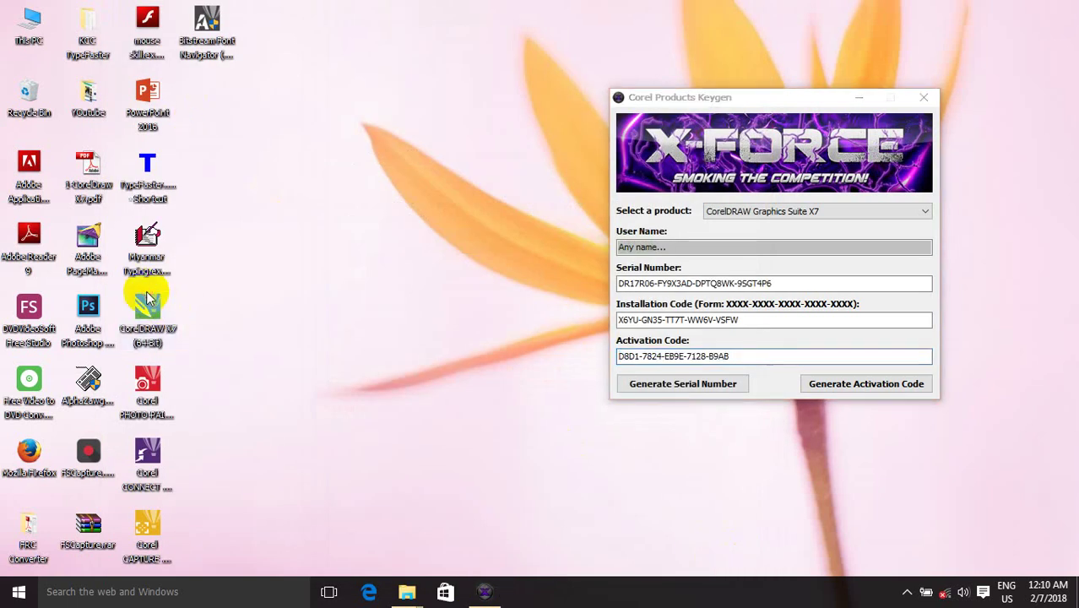
double_click(147, 302)
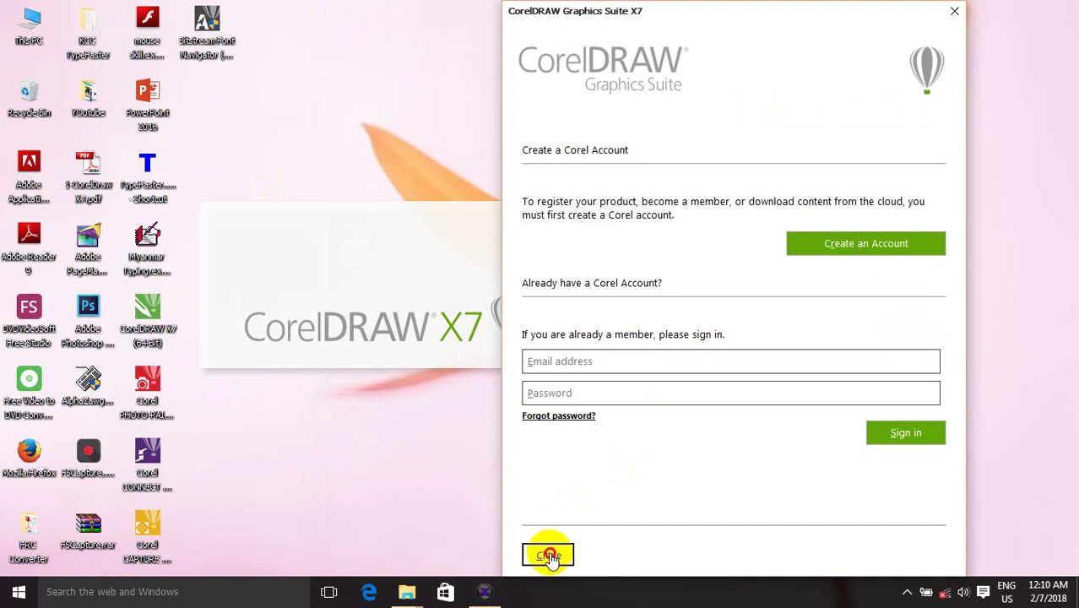
left_click(549, 552)
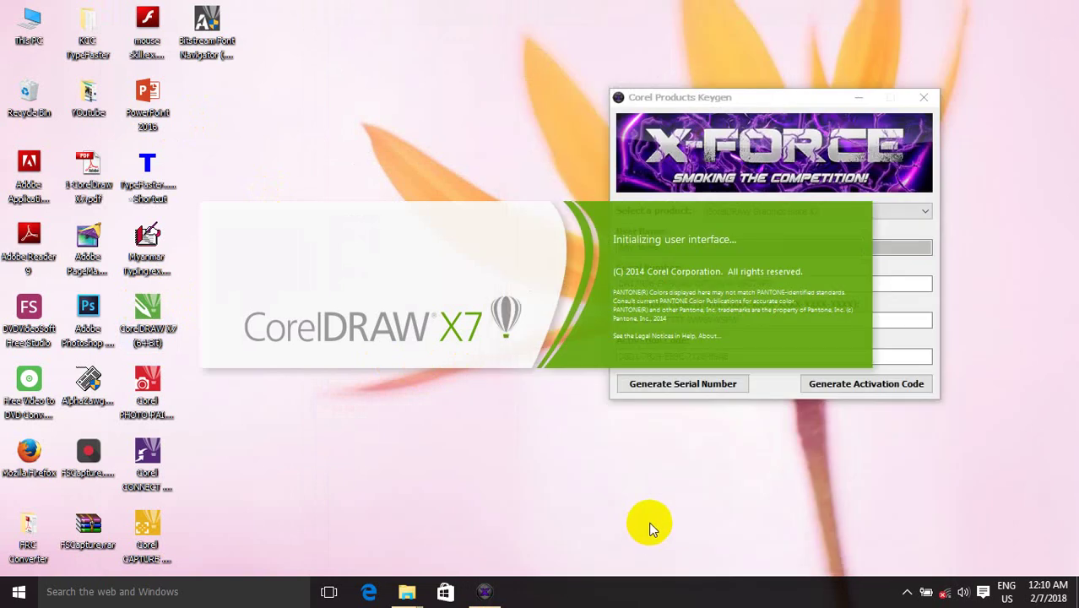